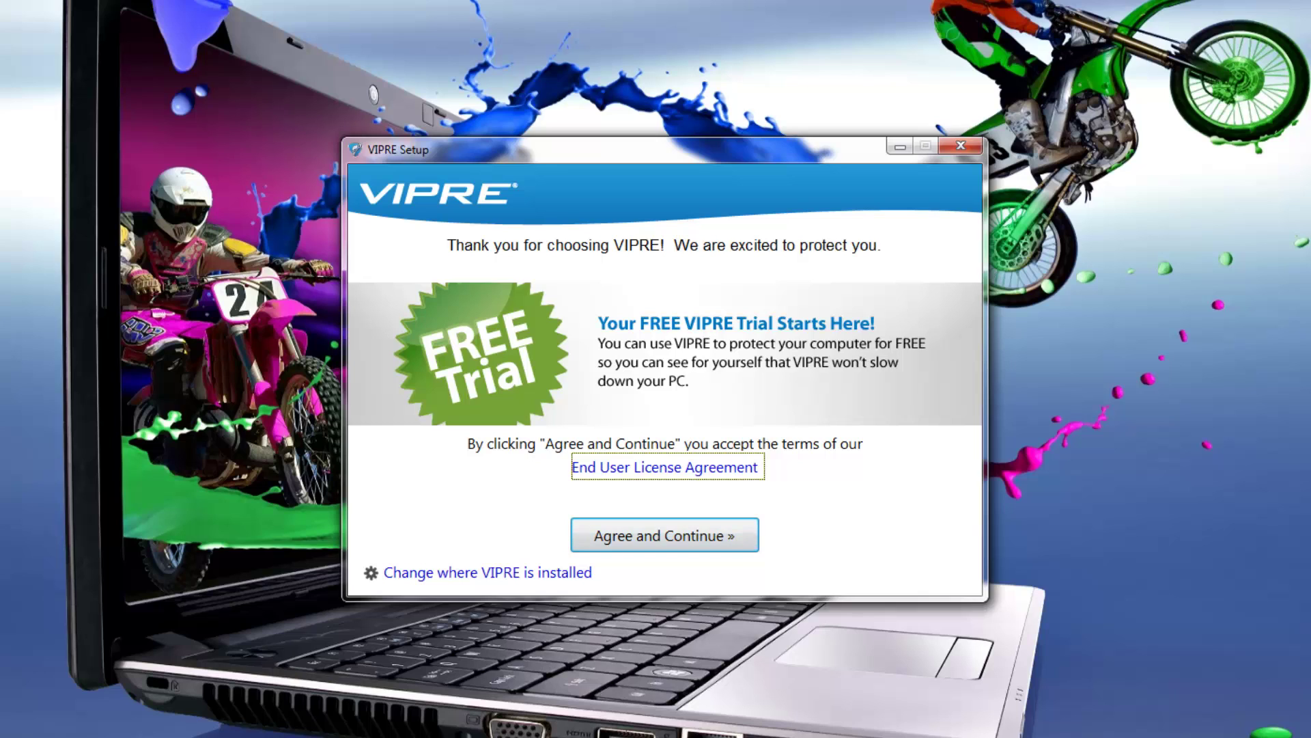
Step: Accept the license agreement to install the free VIPRE trial, and open the program once setup is done
click(660, 532)
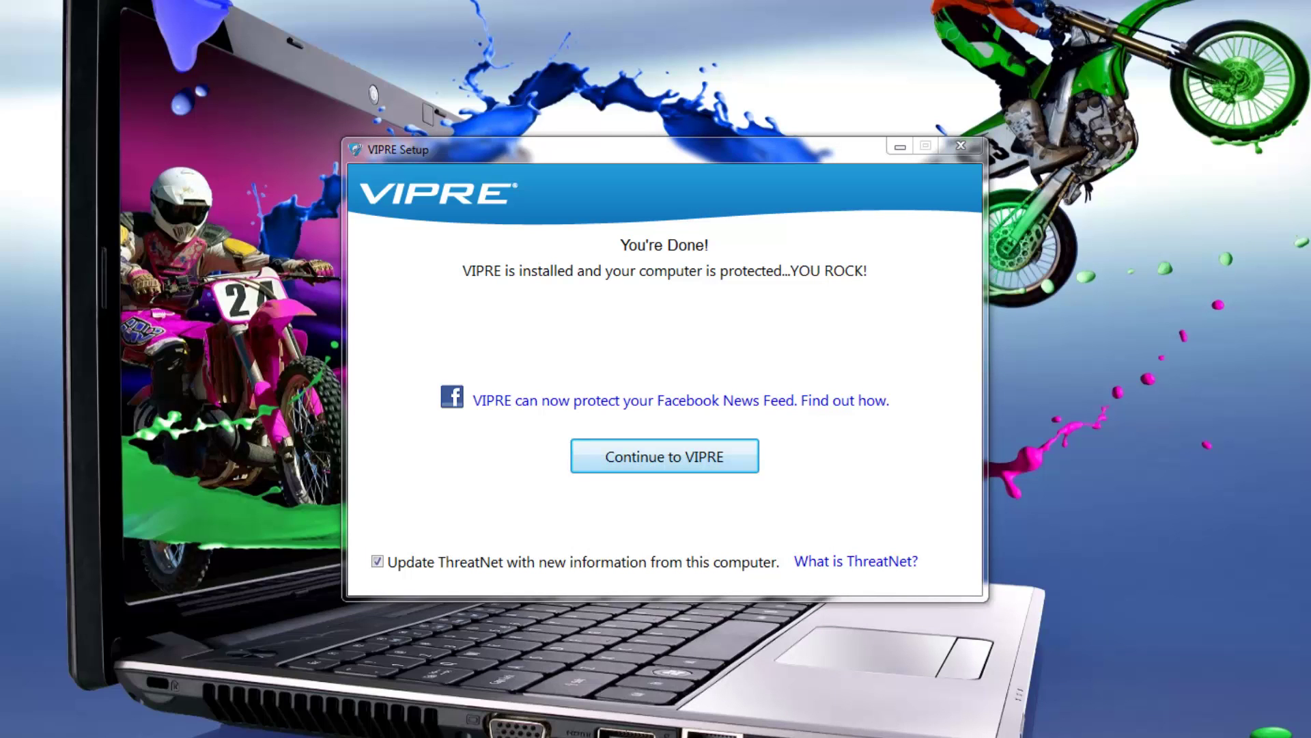
click(678, 452)
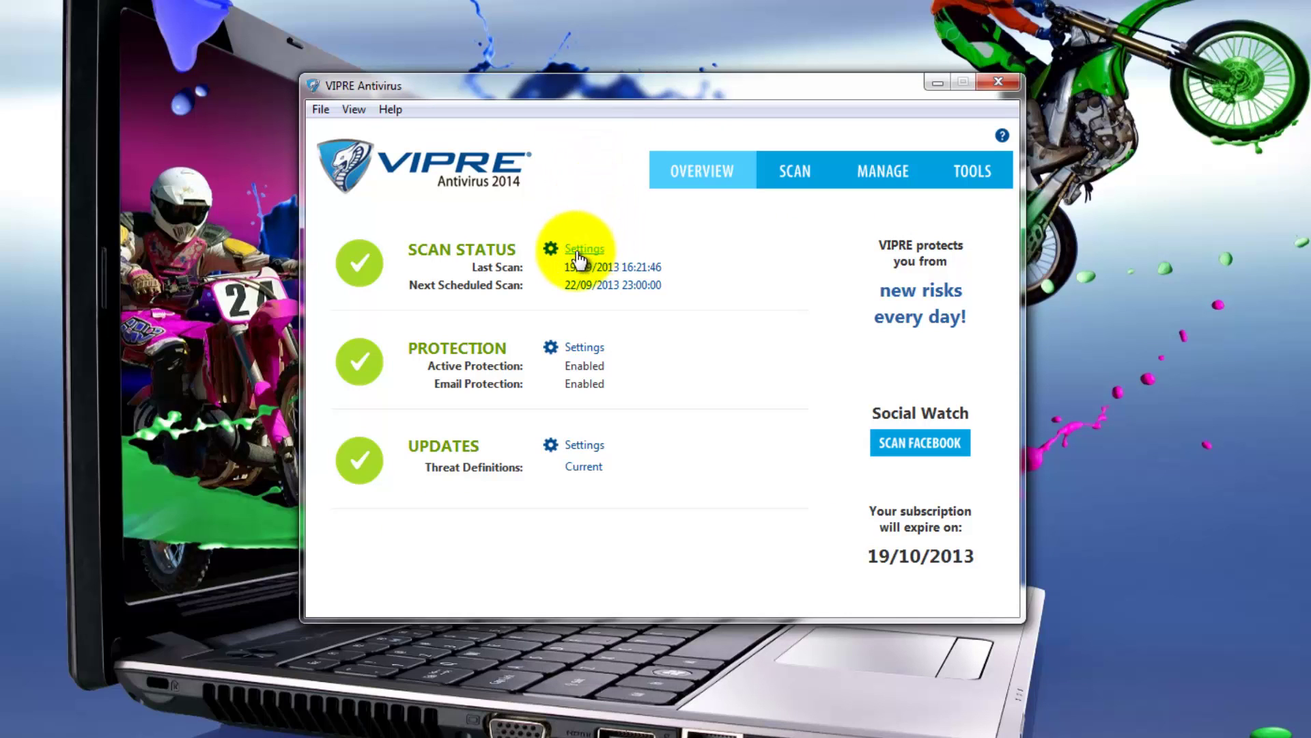
Step: Open the general settings and examine the available check intervals for threat definition updates
click(550, 250)
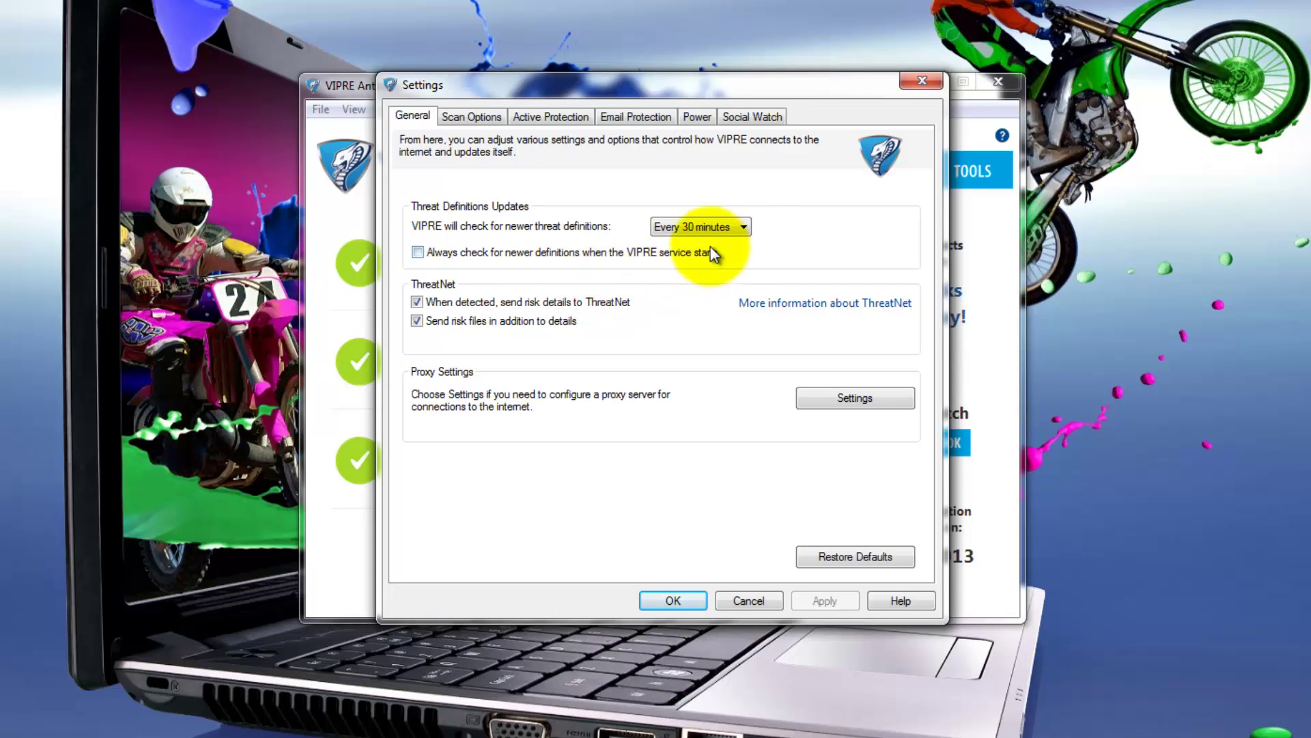
click(744, 227)
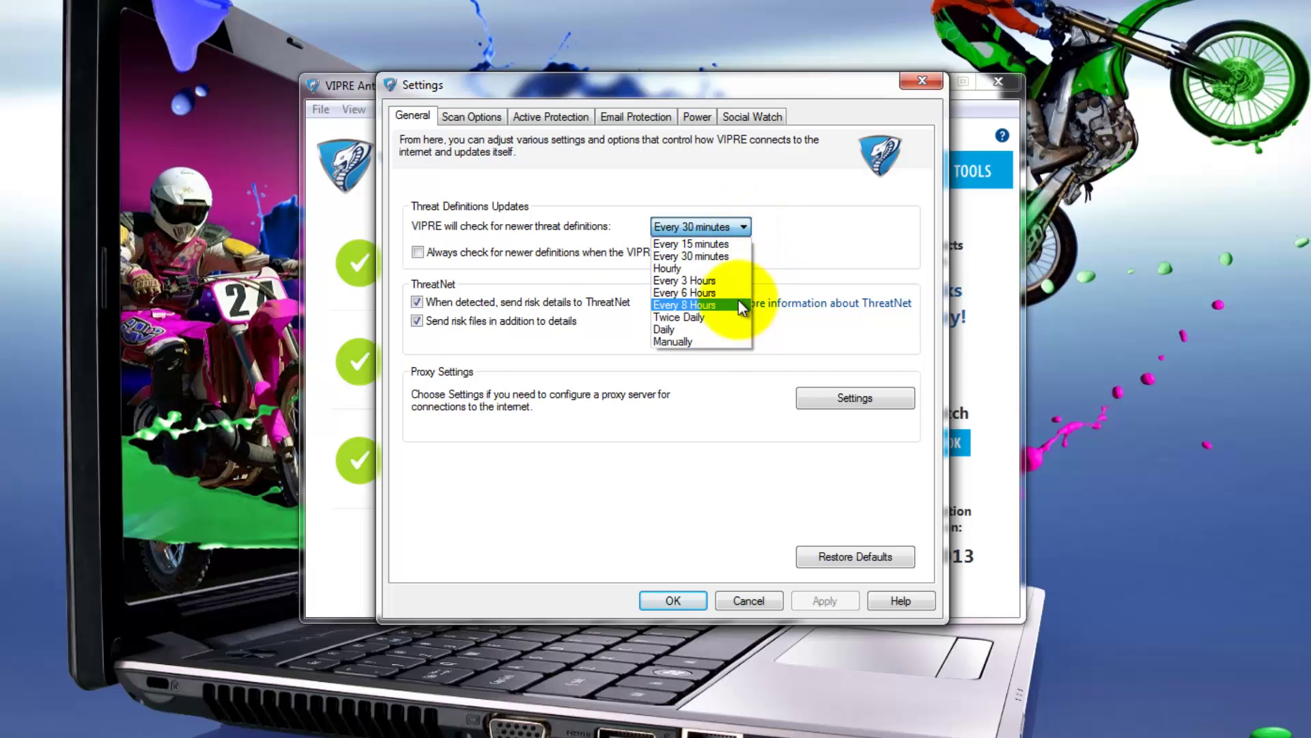
click(759, 228)
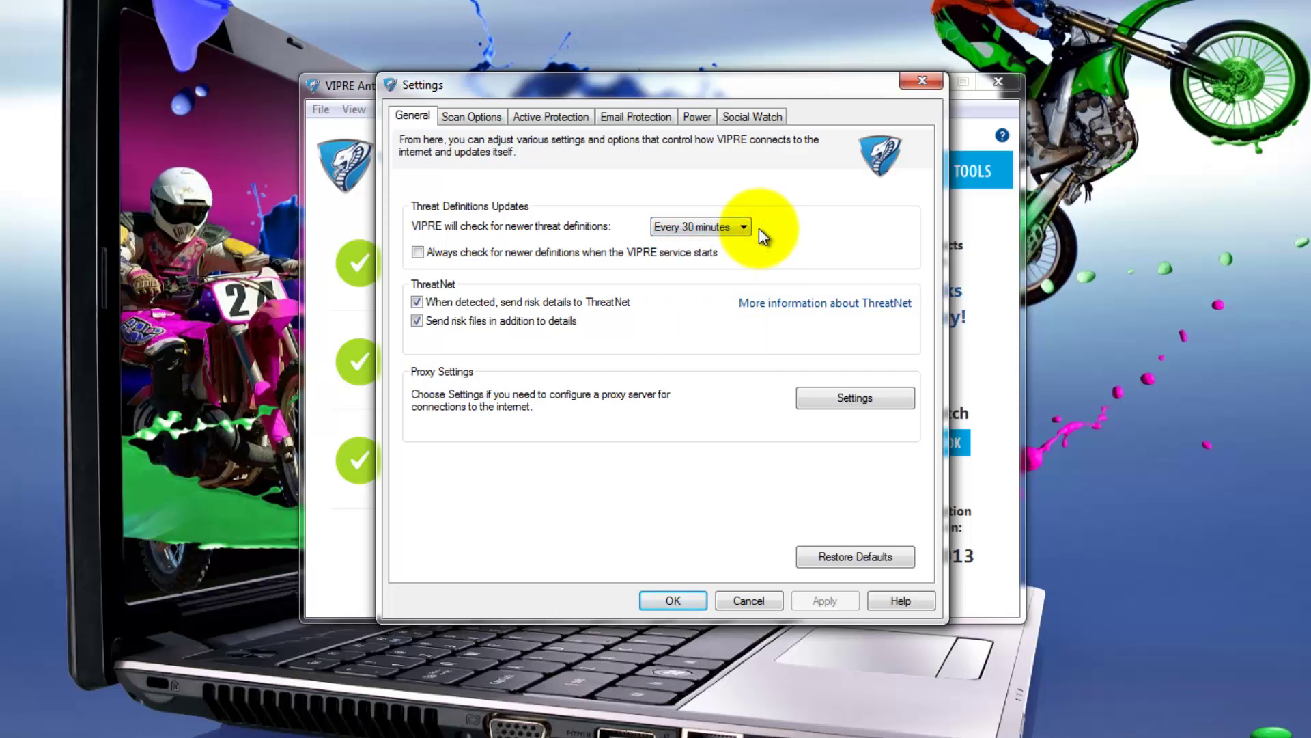
Step: Examine the proxy settings by toggling the proxy server connection option on and off, and leave without saving
click(851, 401)
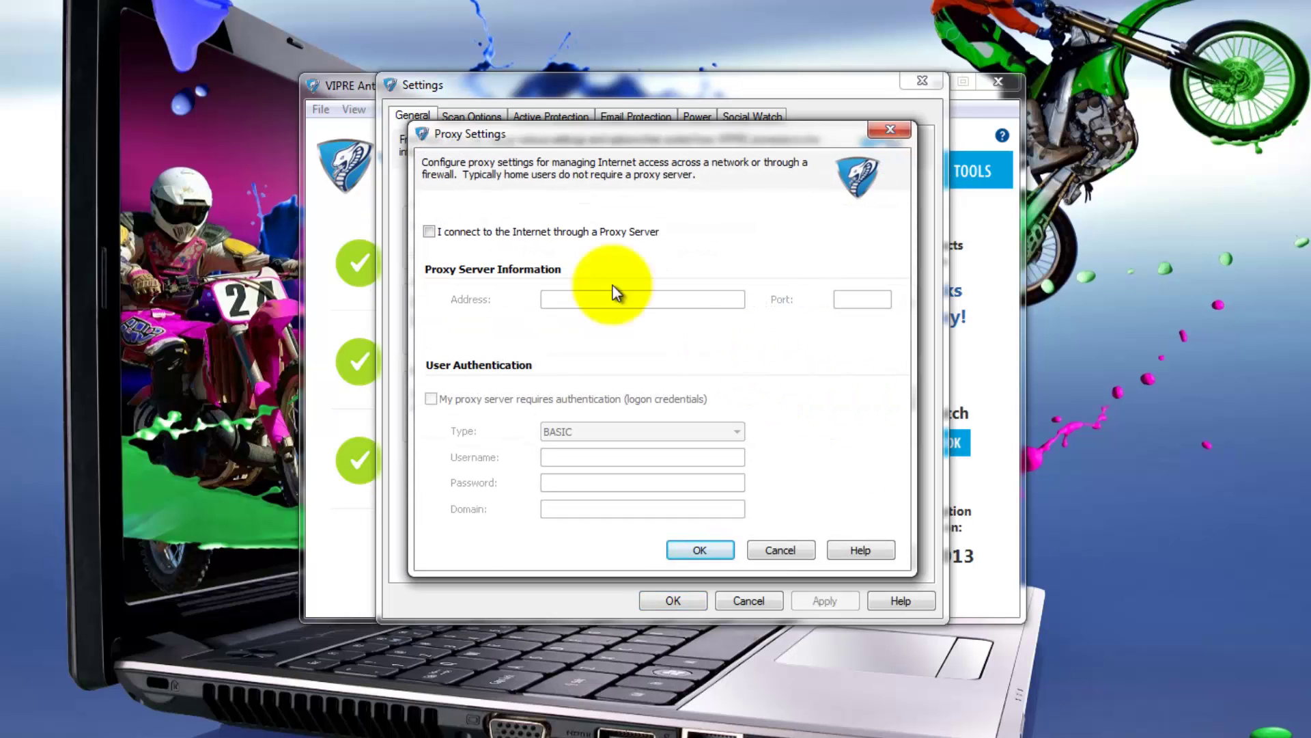
click(429, 233)
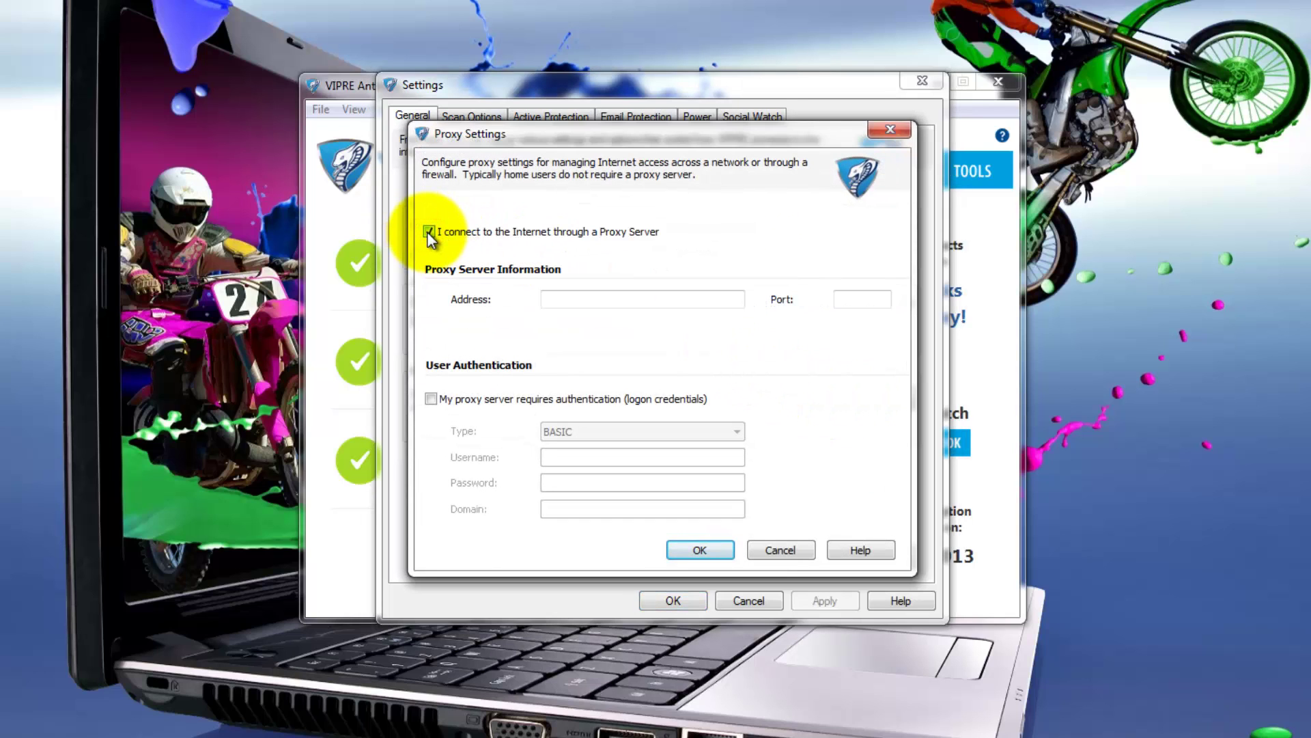
click(429, 232)
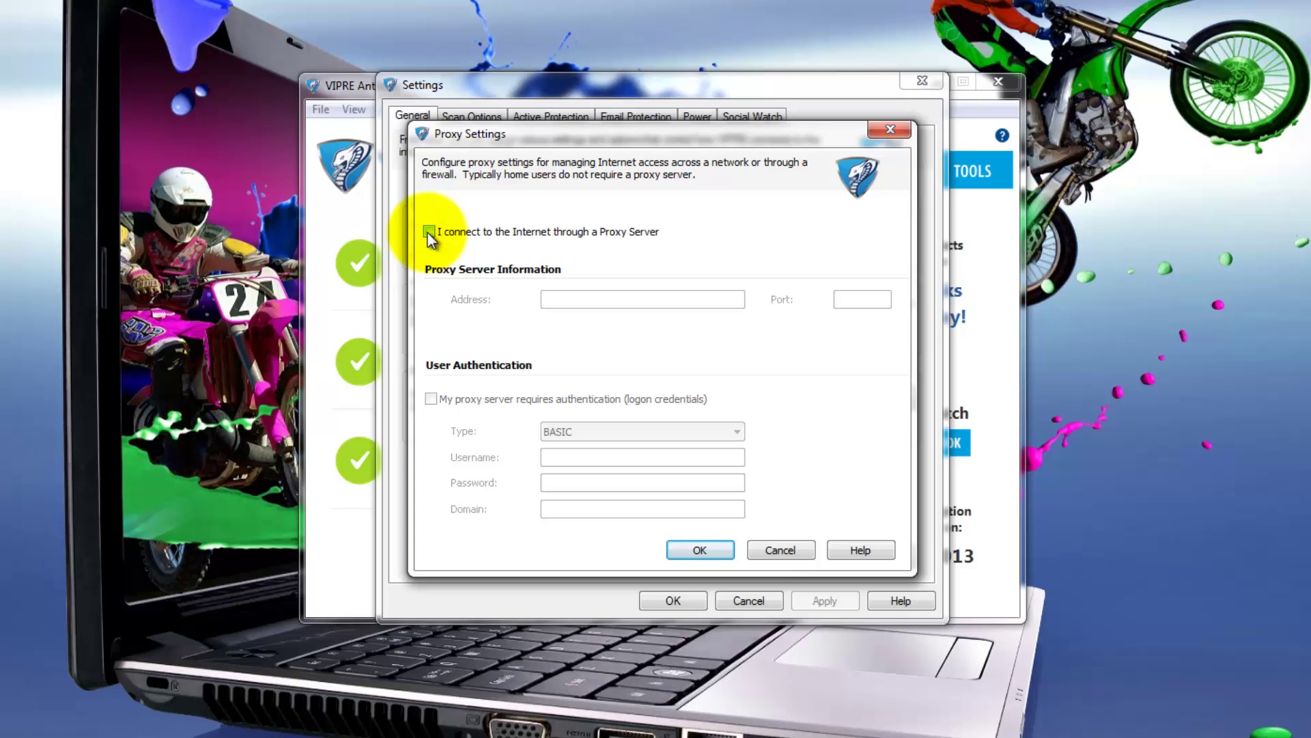
click(797, 554)
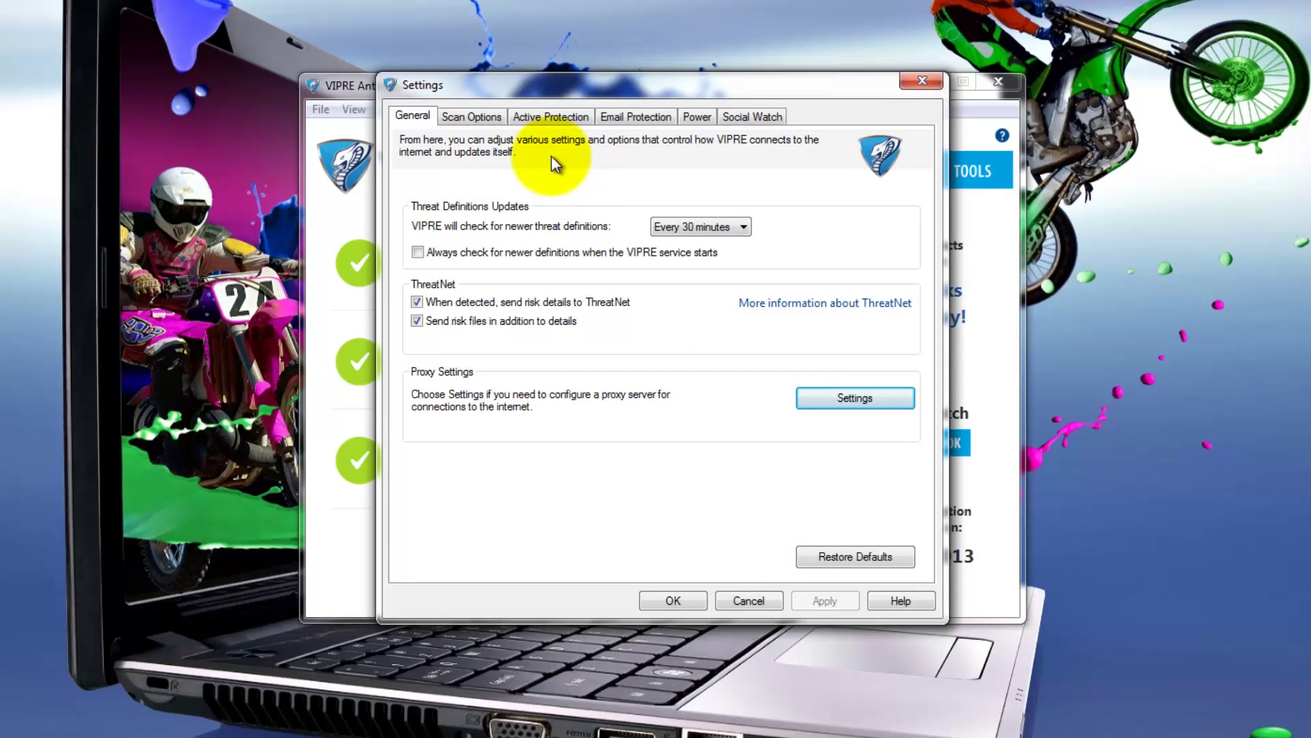
Step: Review the scan options, Active Protection, Email Protection with its advanced POP/SMTP port settings, and the power settings
click(473, 114)
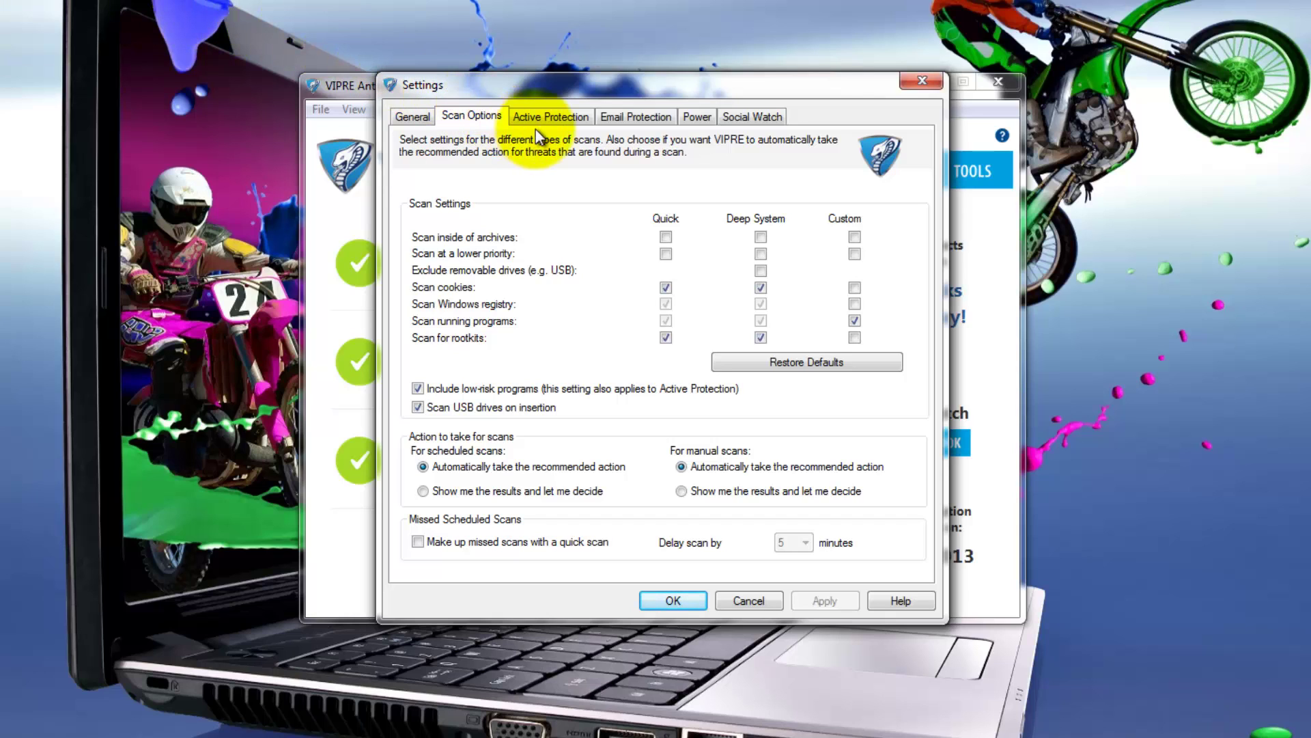
click(564, 117)
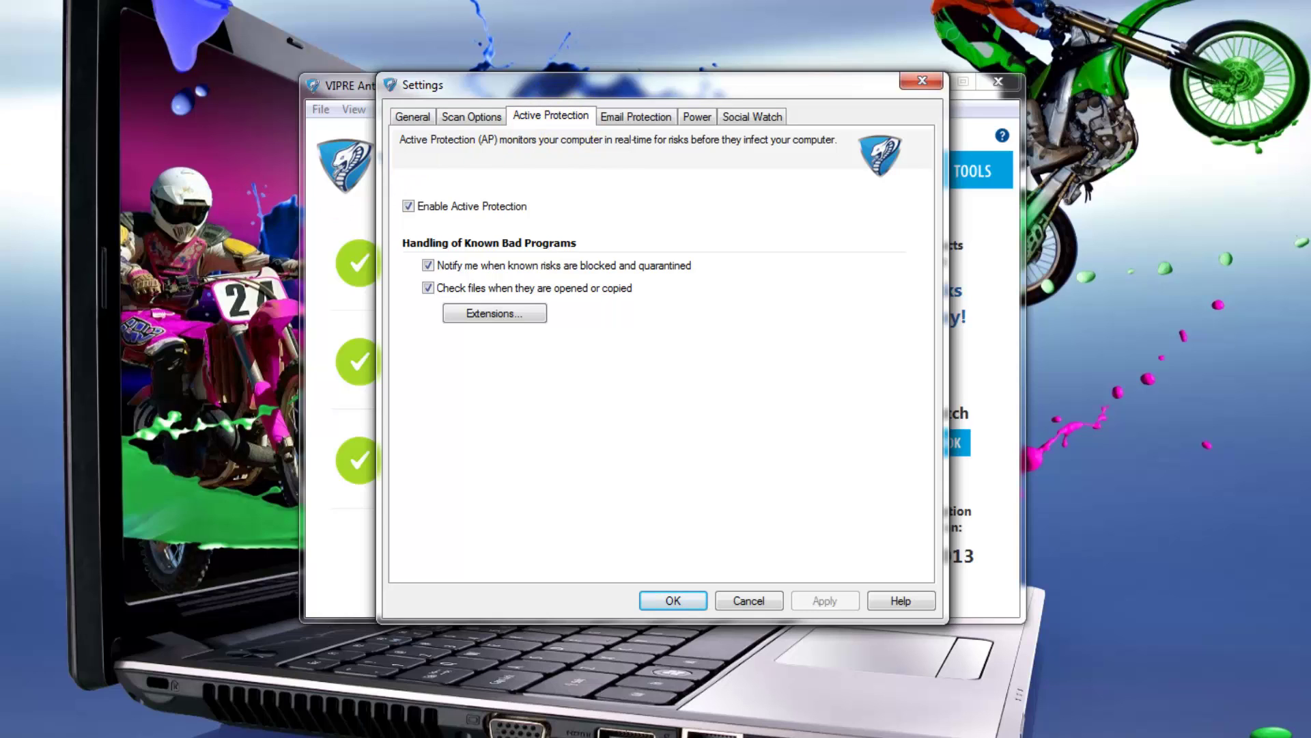
click(626, 113)
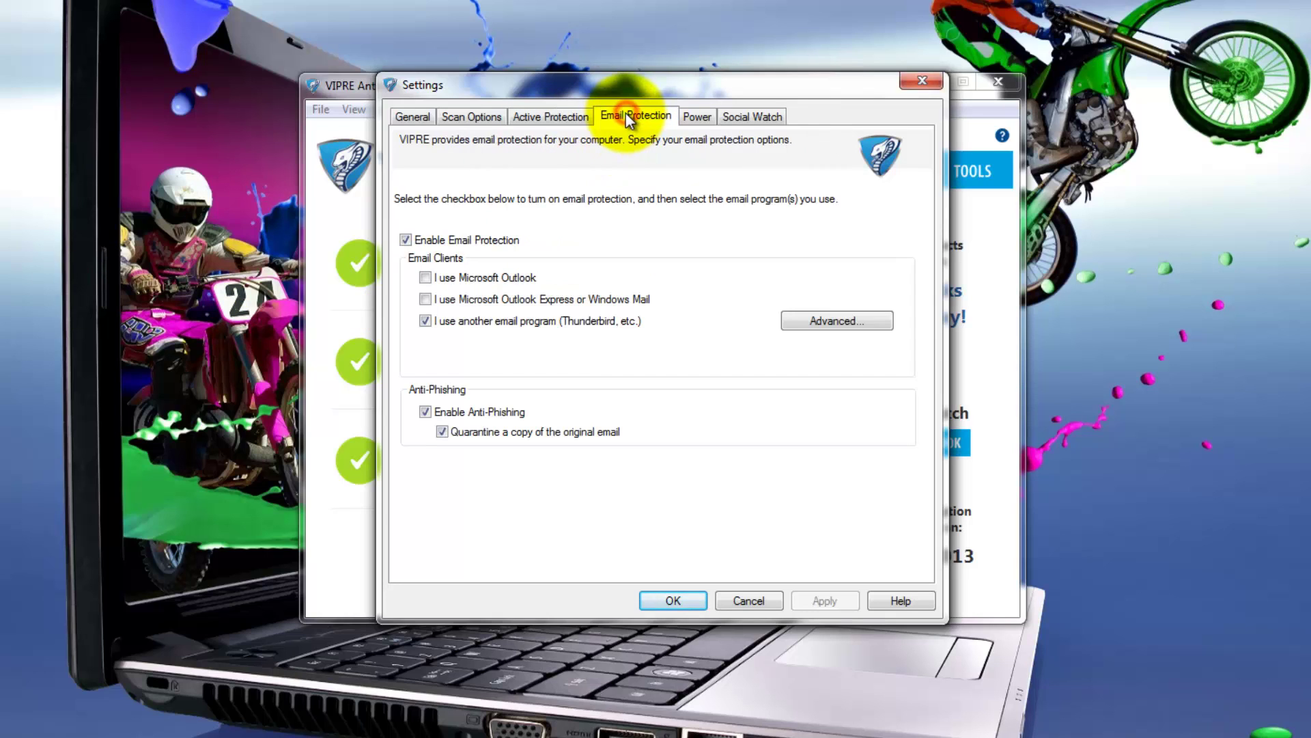
click(840, 316)
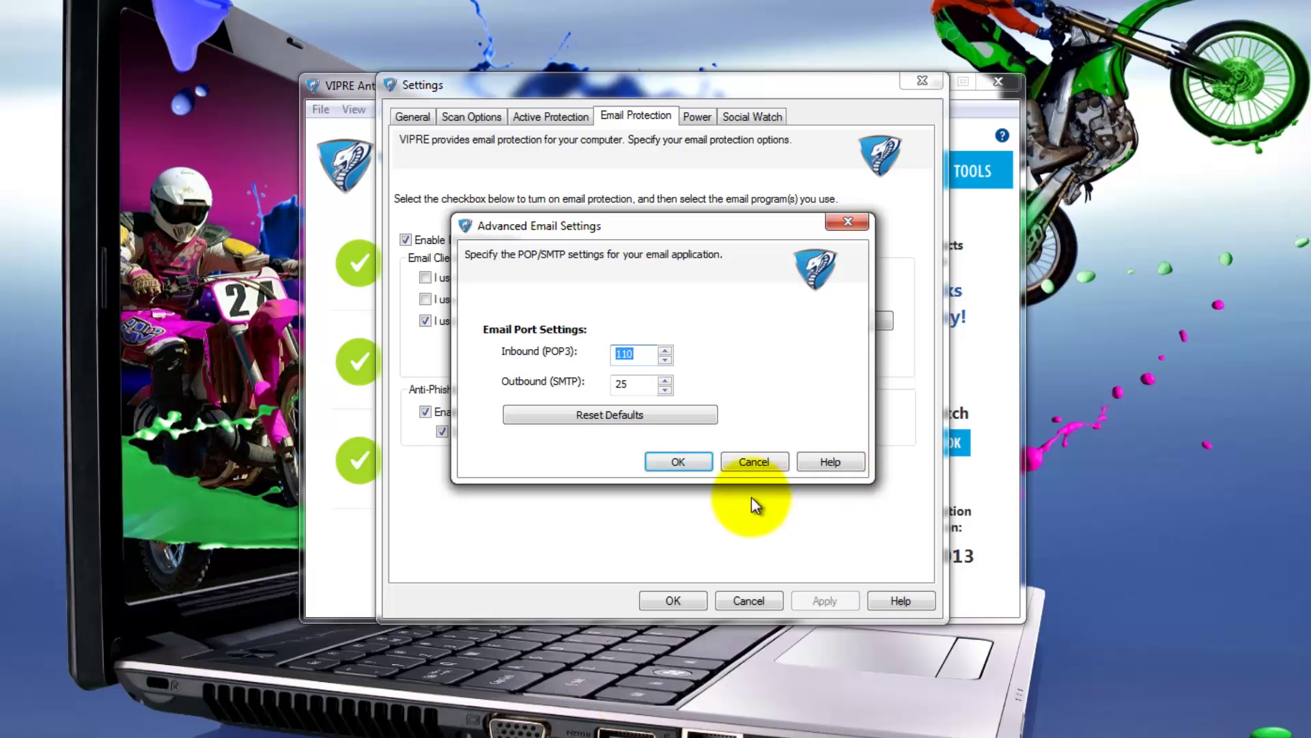
click(678, 462)
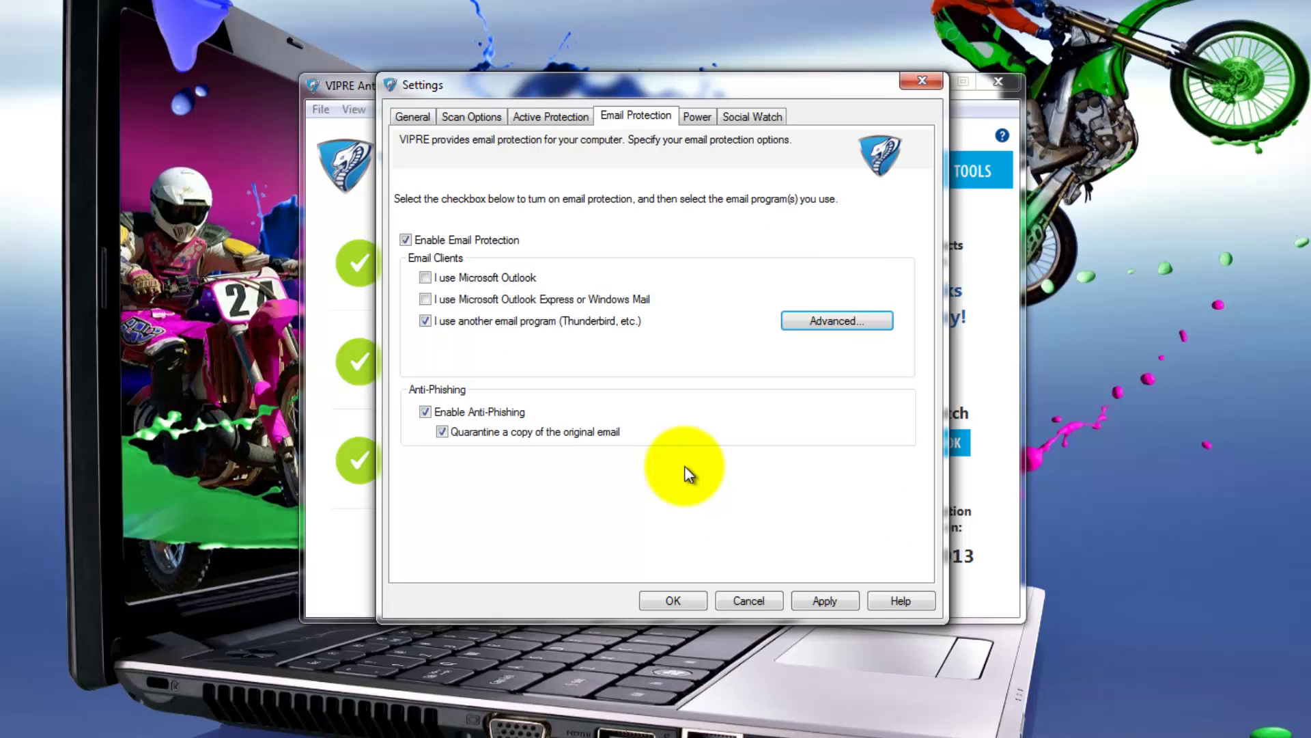
click(697, 118)
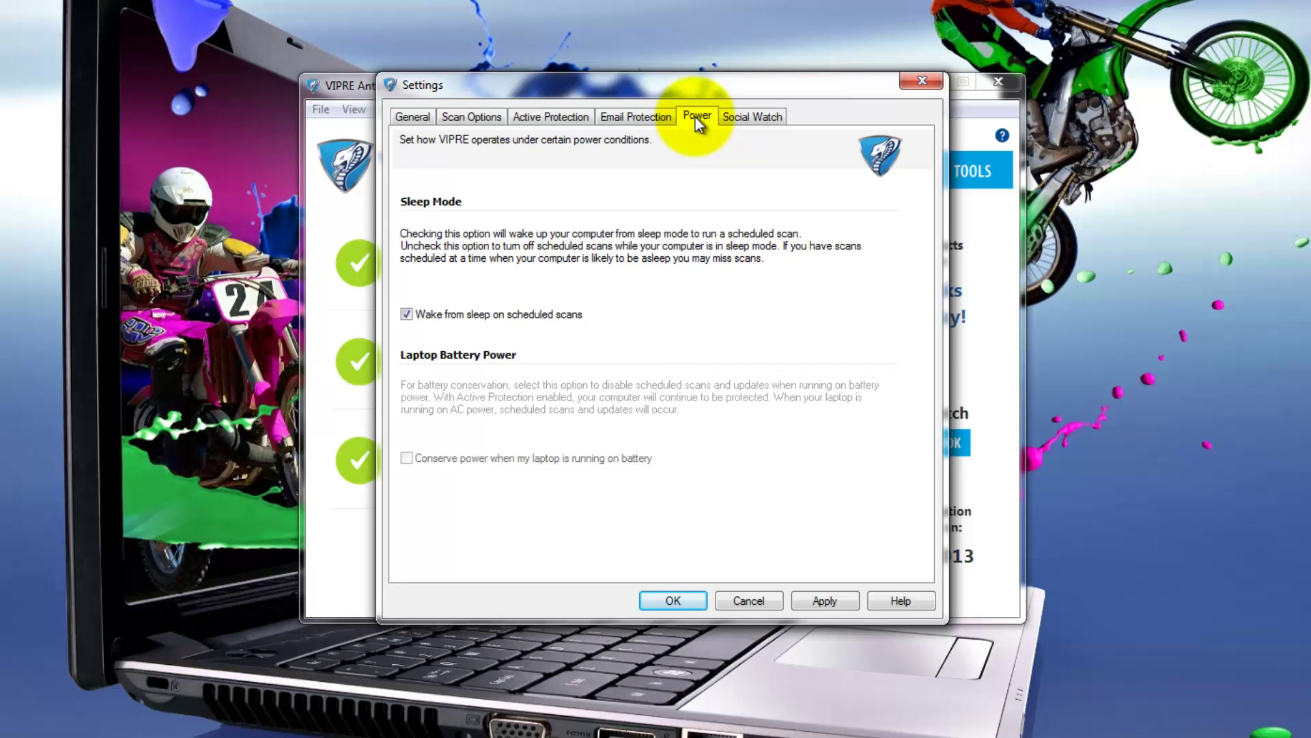
Step: Enable Social Watch scanning of the Facebook news feed with private message alerts for malicious links, and save the settings
click(744, 123)
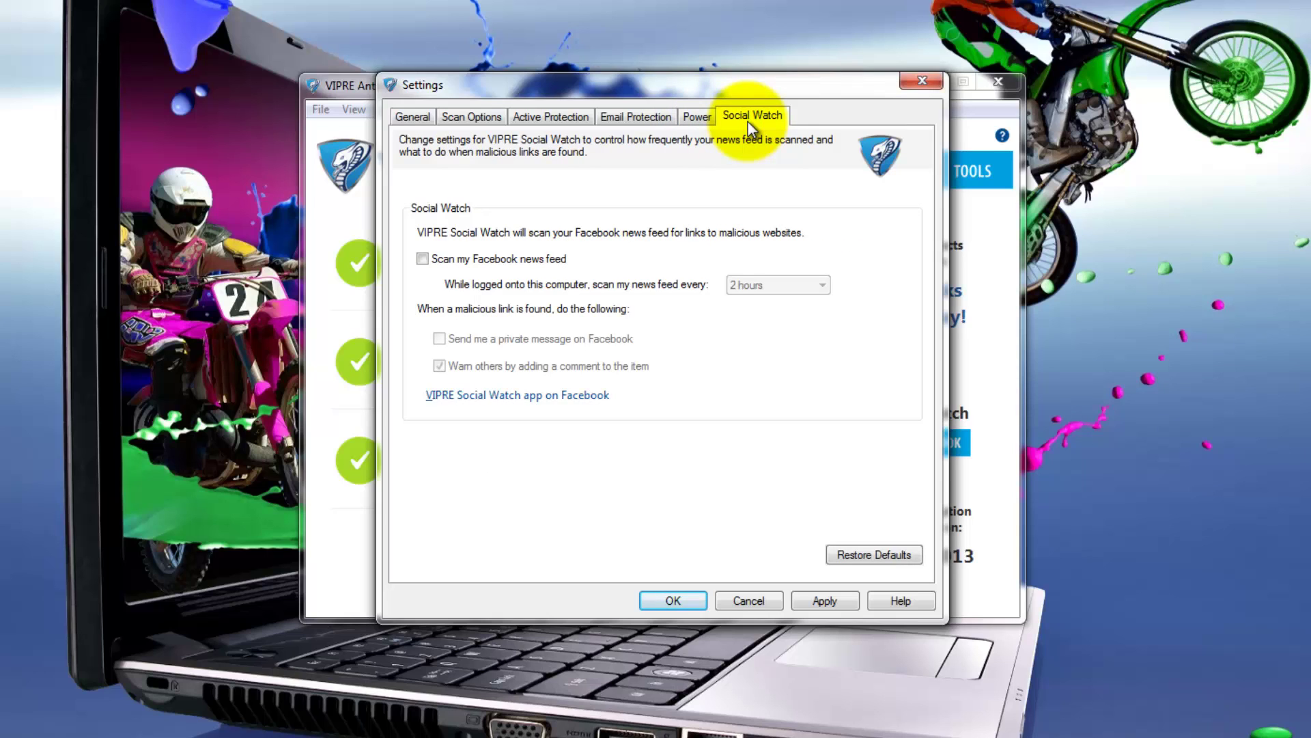
click(422, 260)
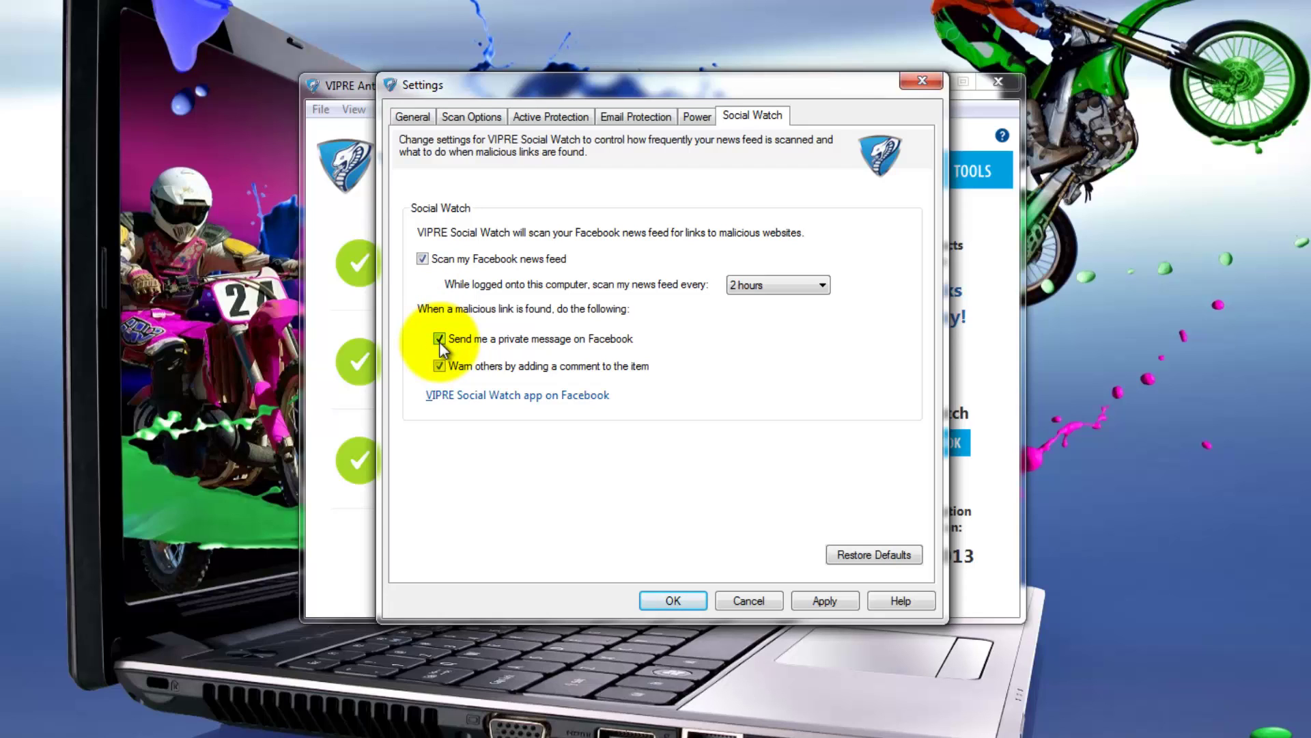
click(821, 603)
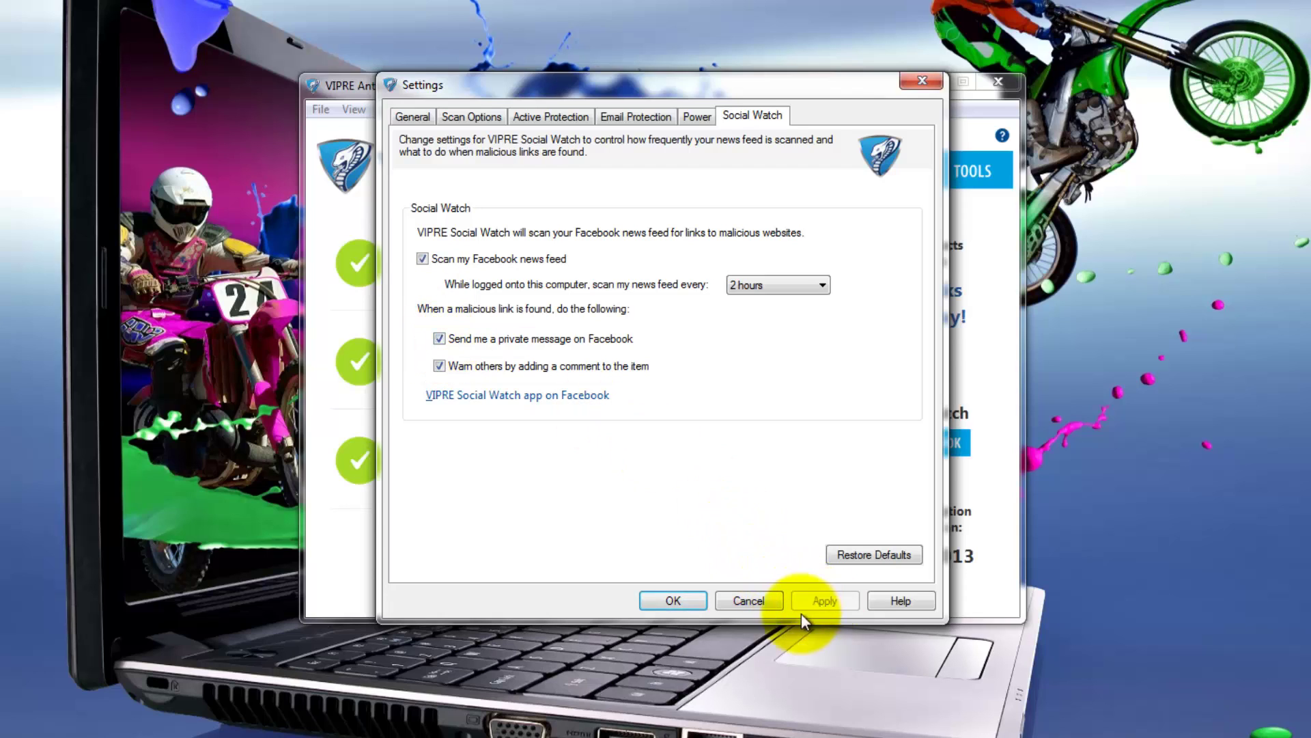
click(672, 601)
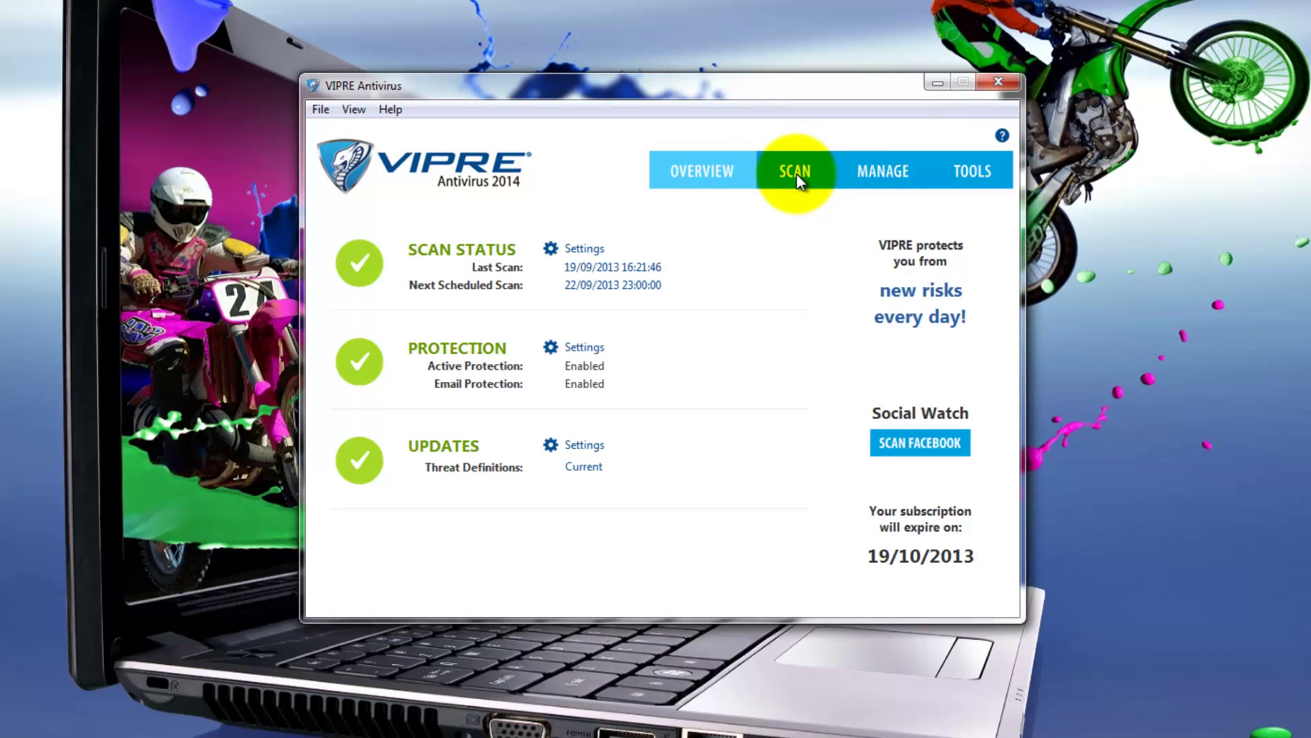
Step: Check the scan options, run a Quick Scan with Rapid Scan enabled, and close its results
click(796, 173)
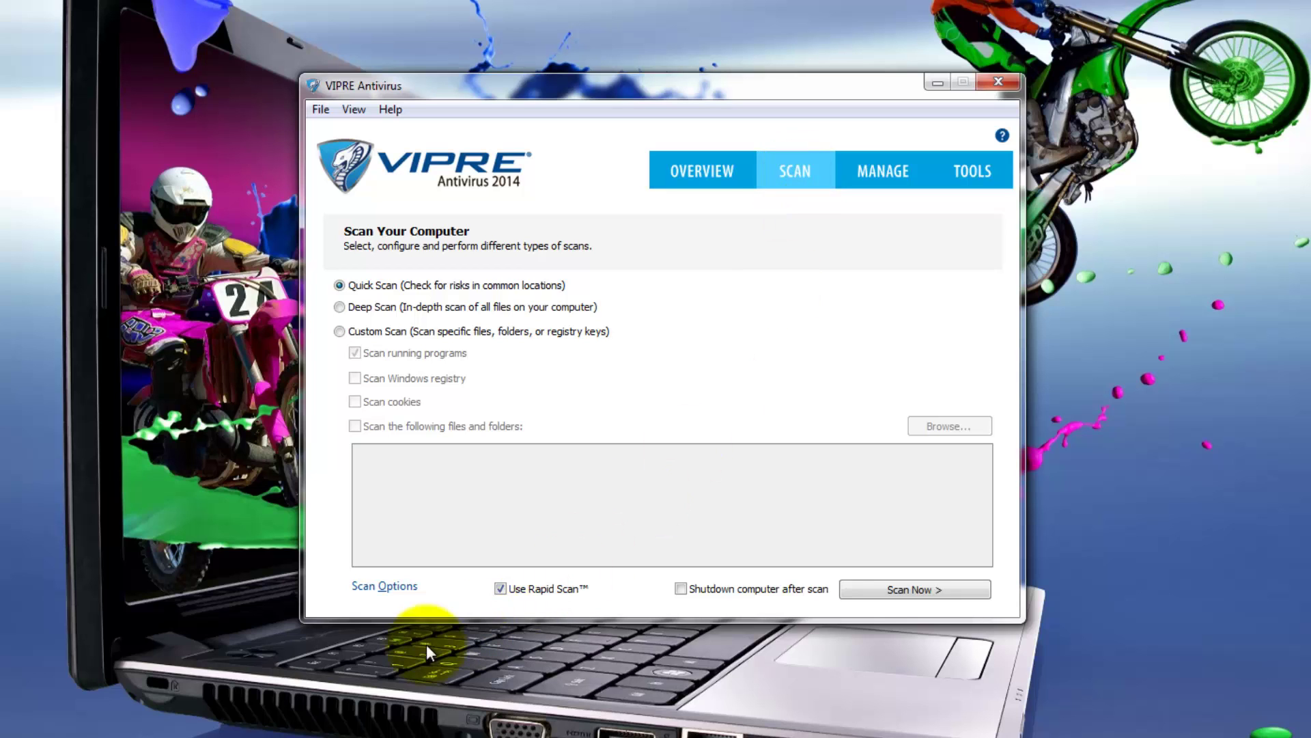
click(386, 588)
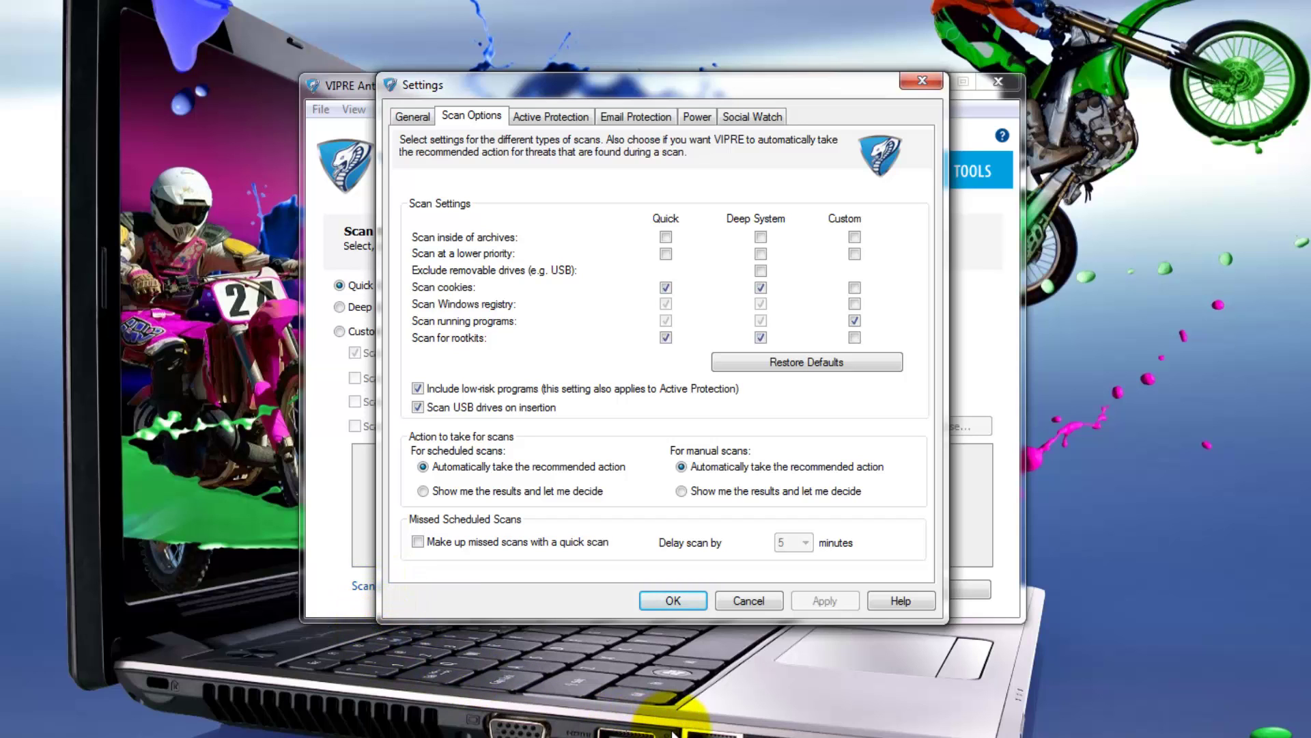
click(670, 600)
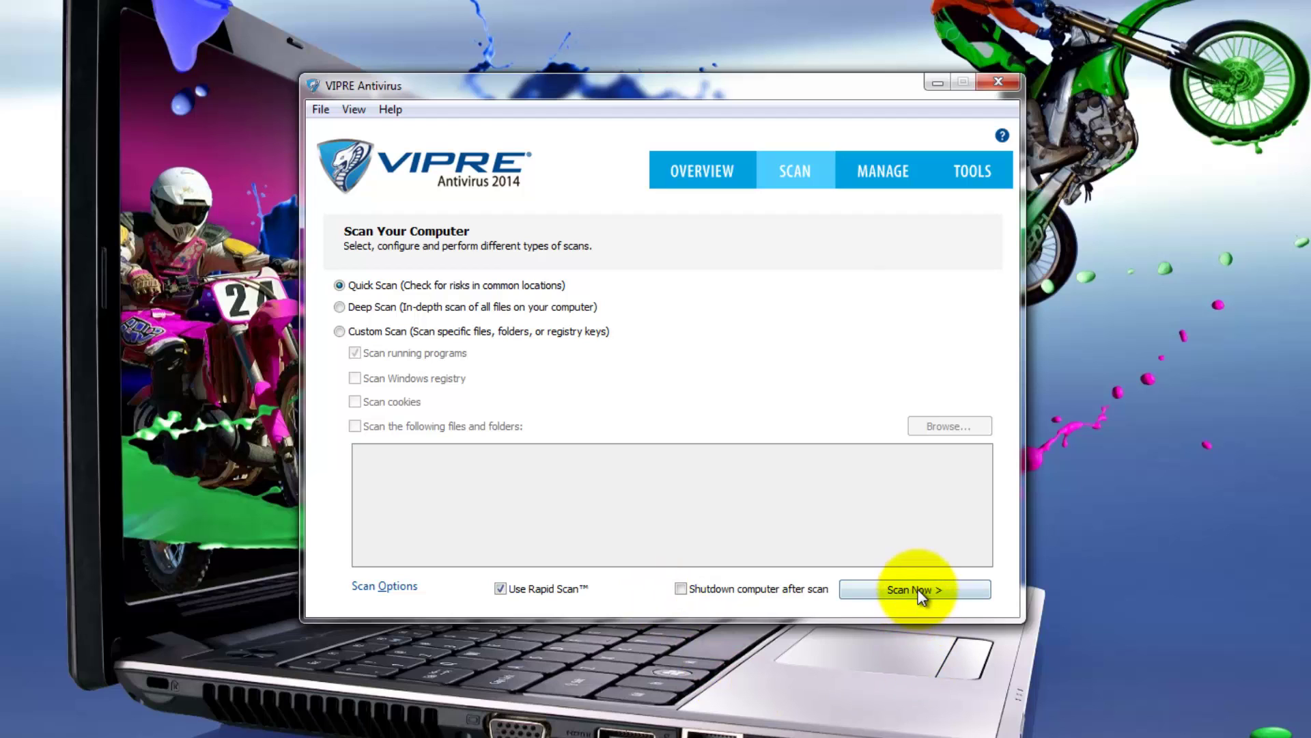
click(921, 590)
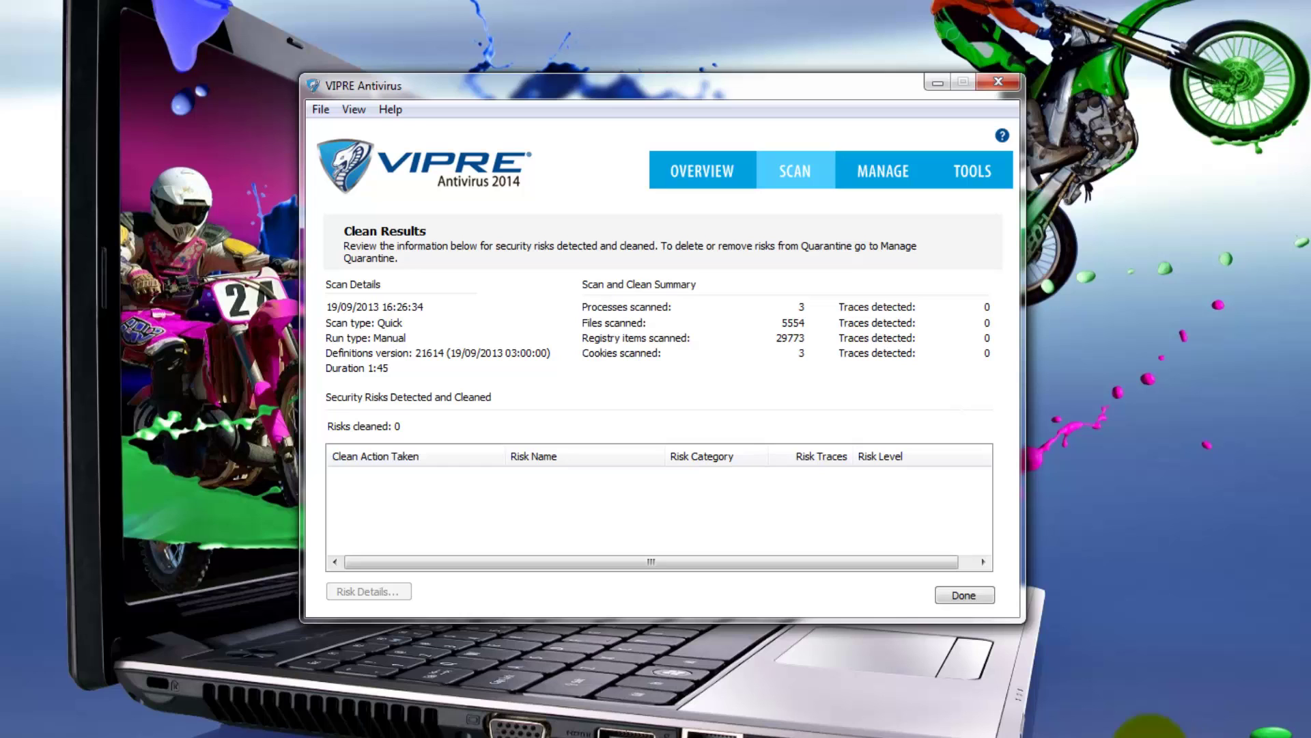
click(962, 594)
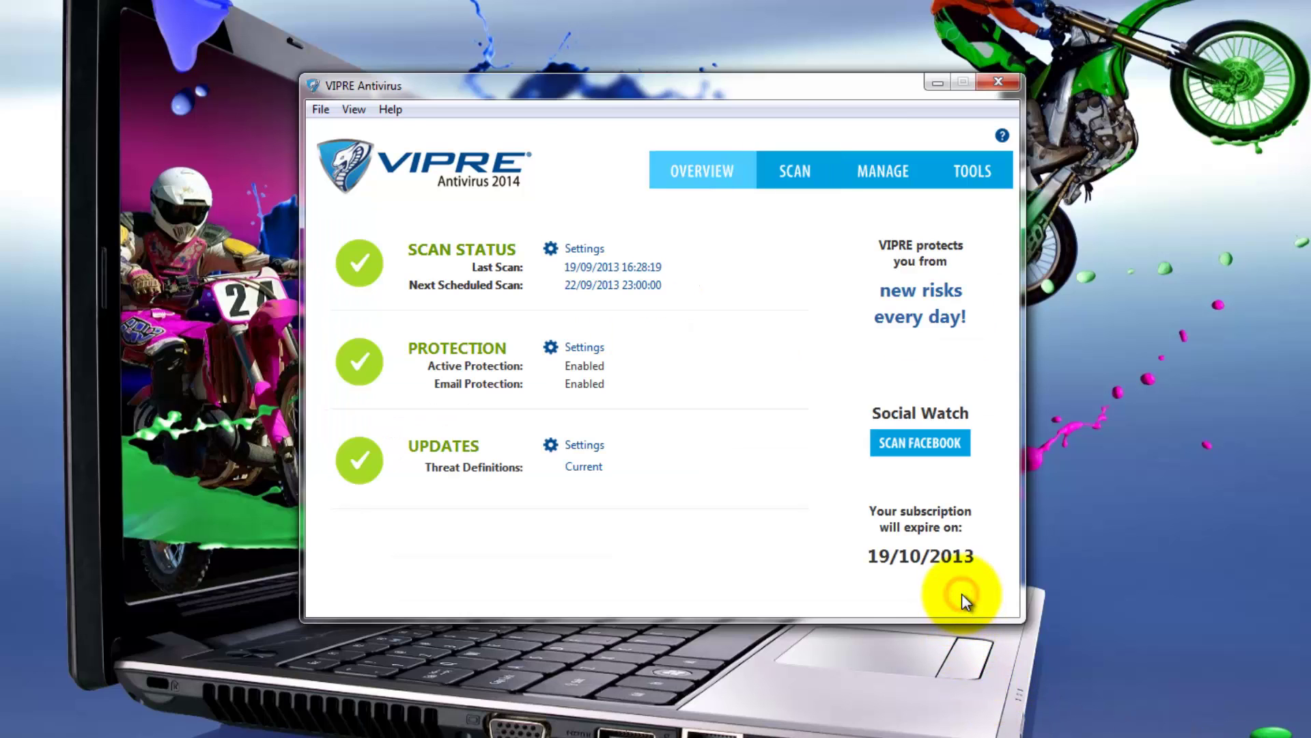
Step: Run a Custom Scan covering running programs and cookies, and close its results
click(792, 169)
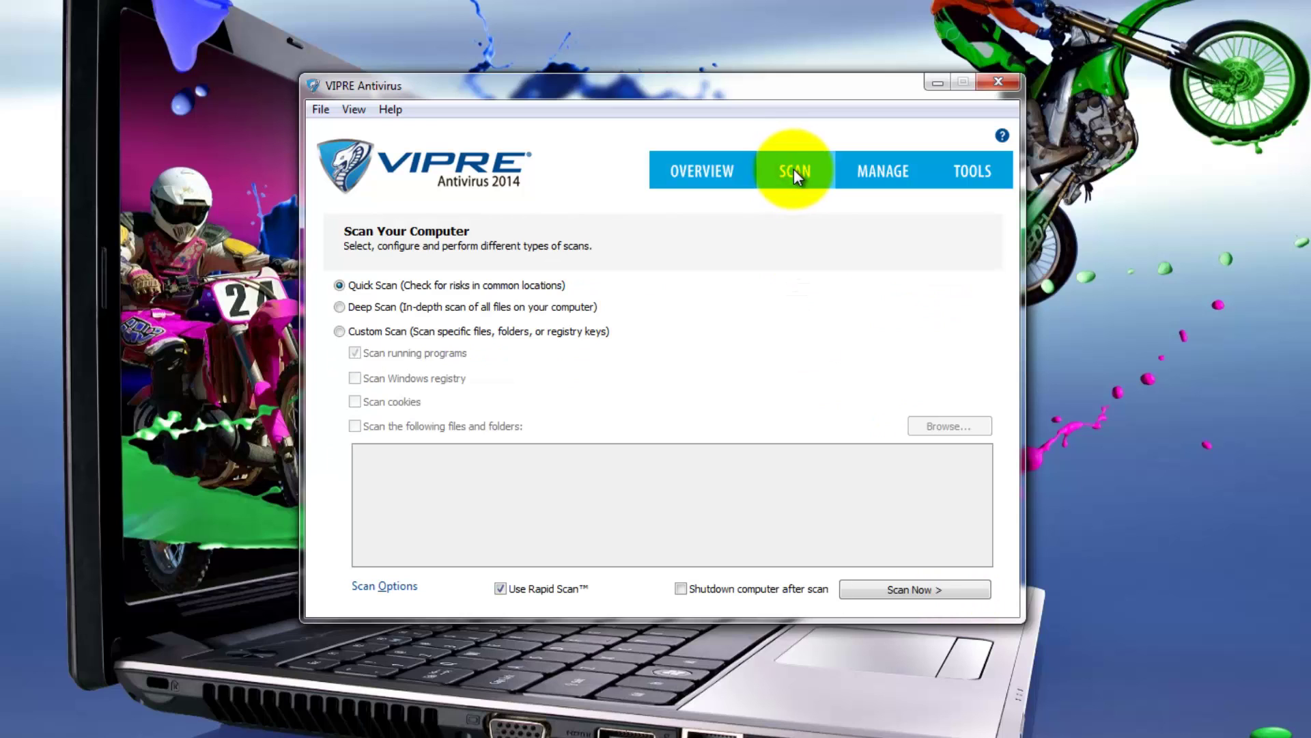
click(338, 330)
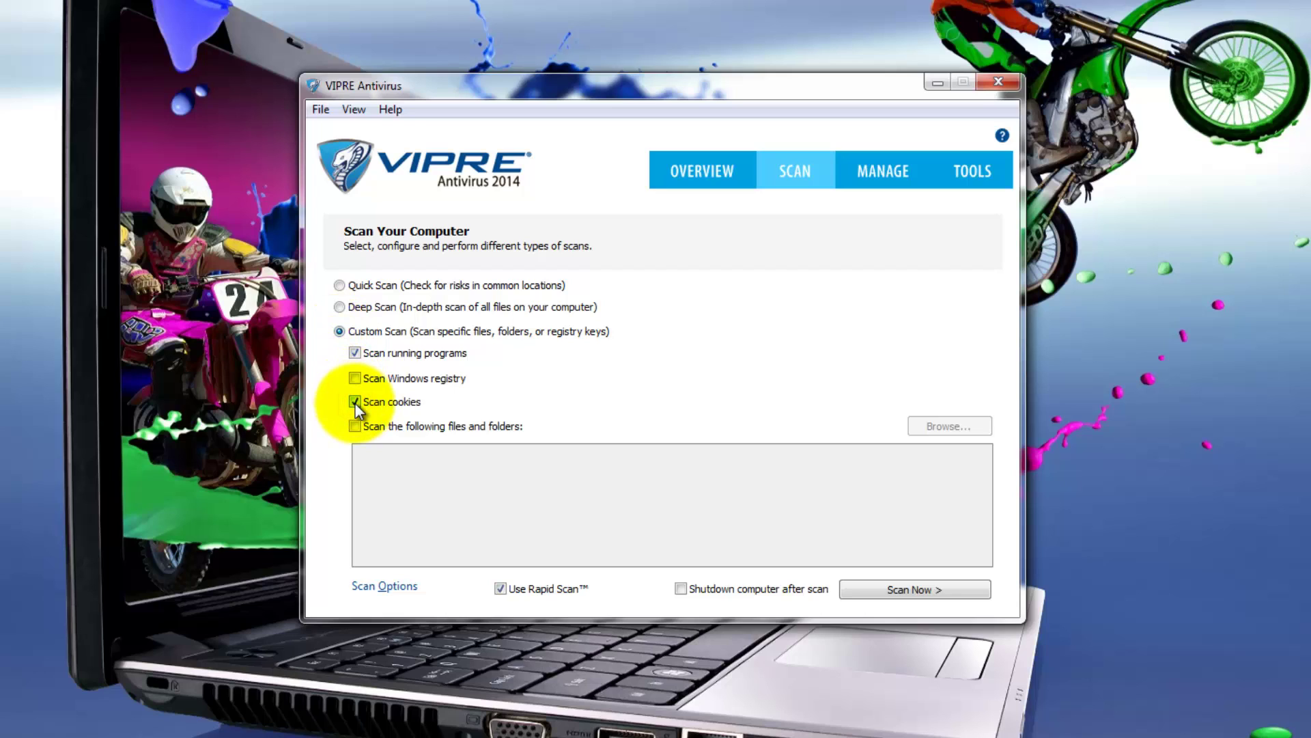
click(917, 589)
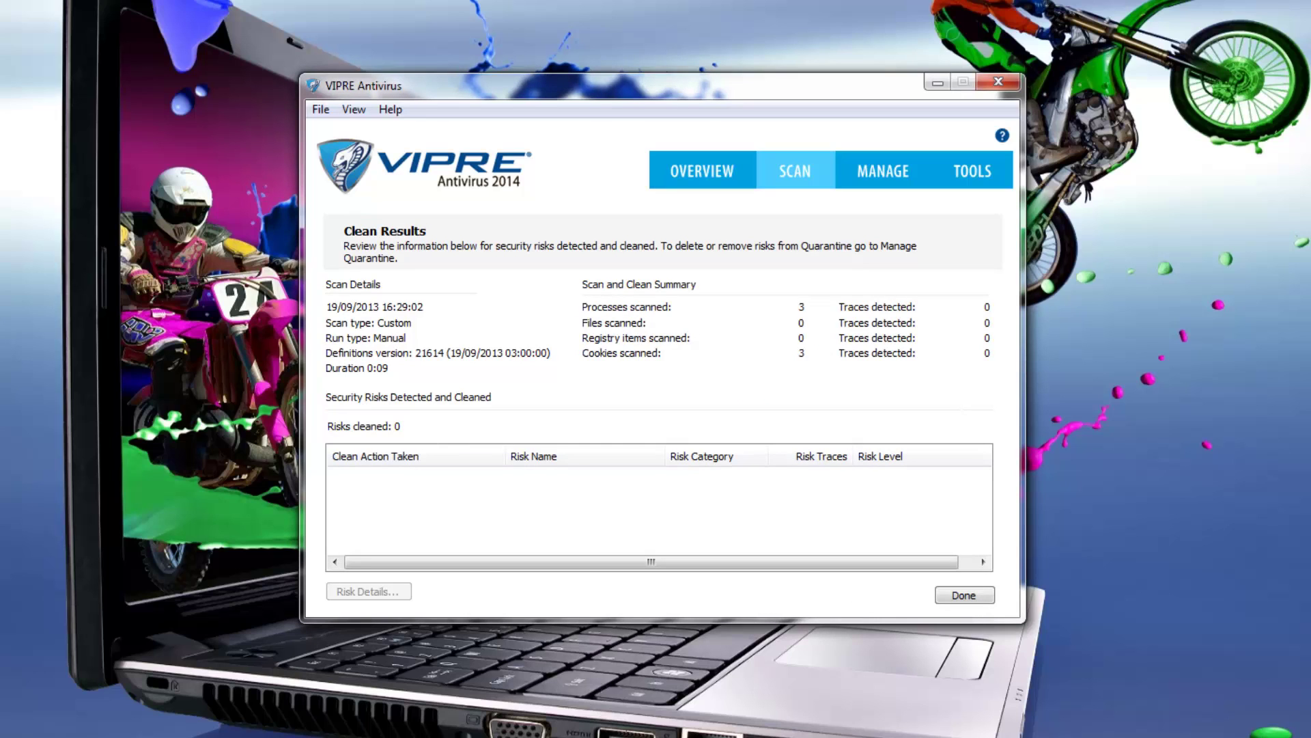
click(969, 595)
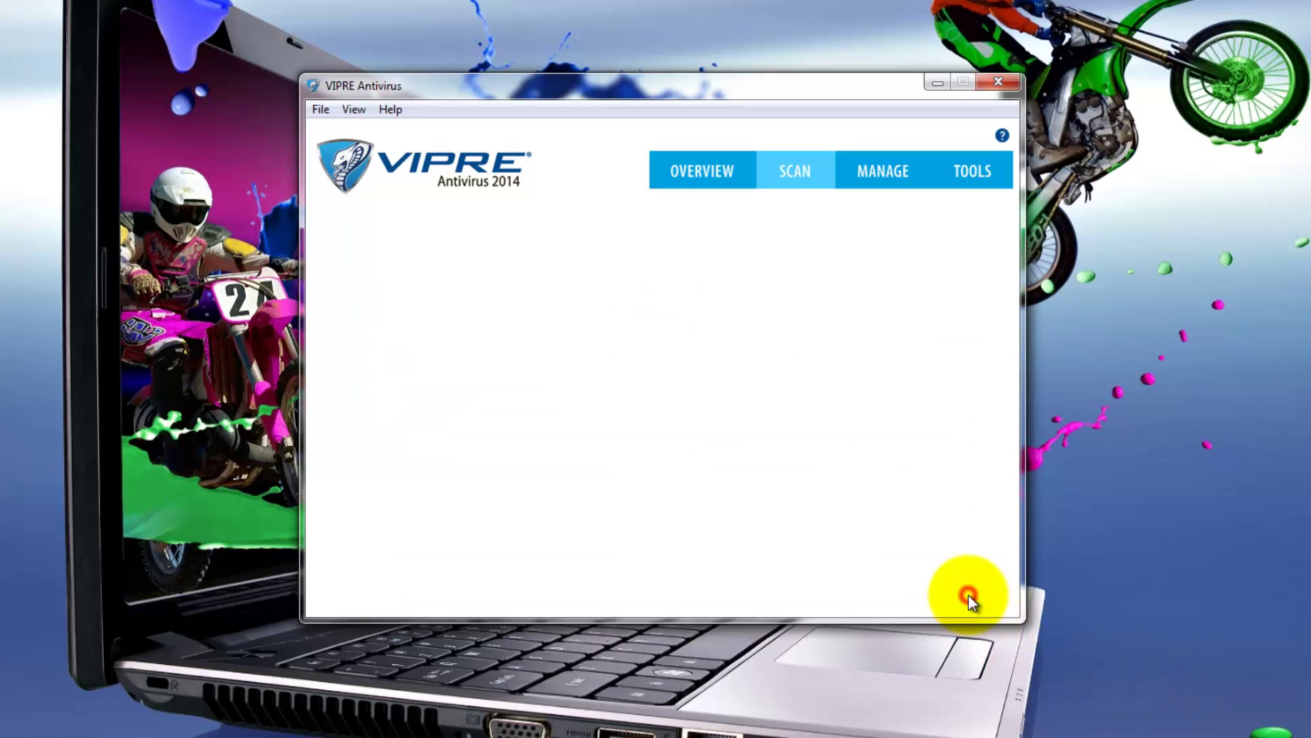
Step: Set the Custom Scan to cover only specific files and folders, choosing the user's My Pictures folder
click(782, 174)
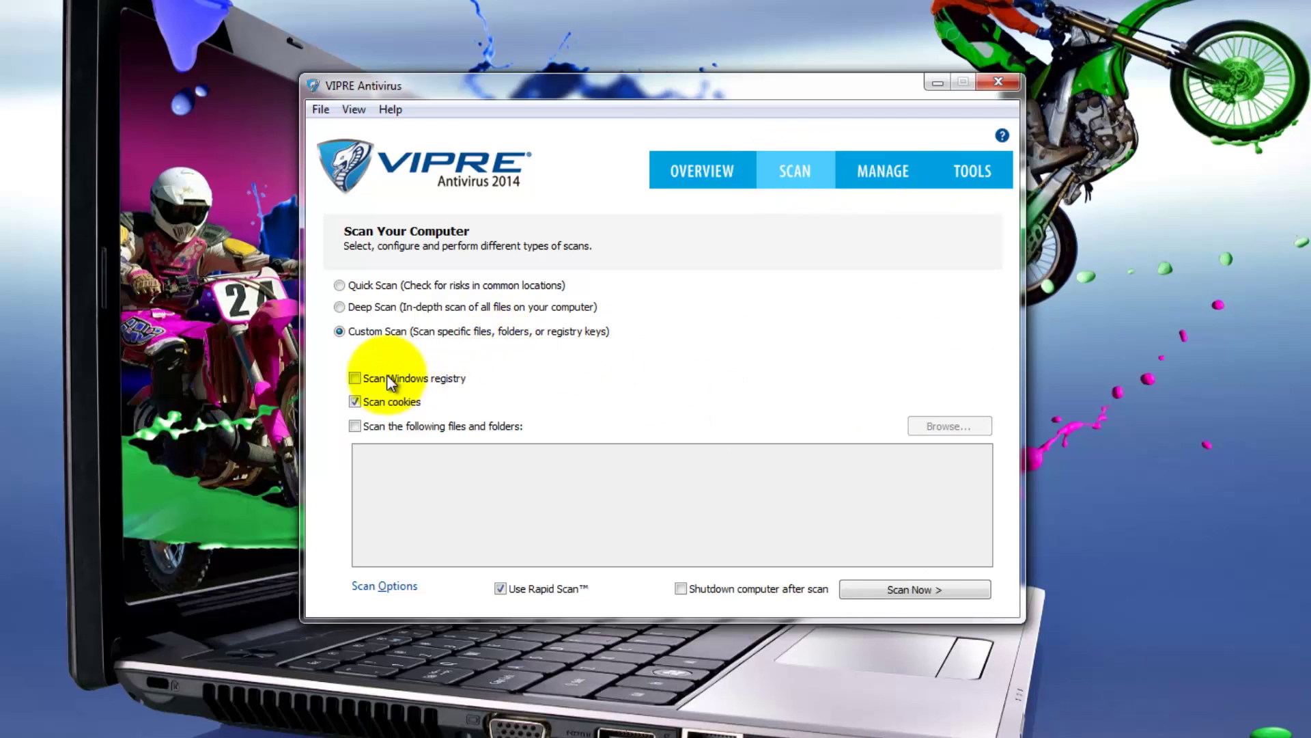
click(355, 353)
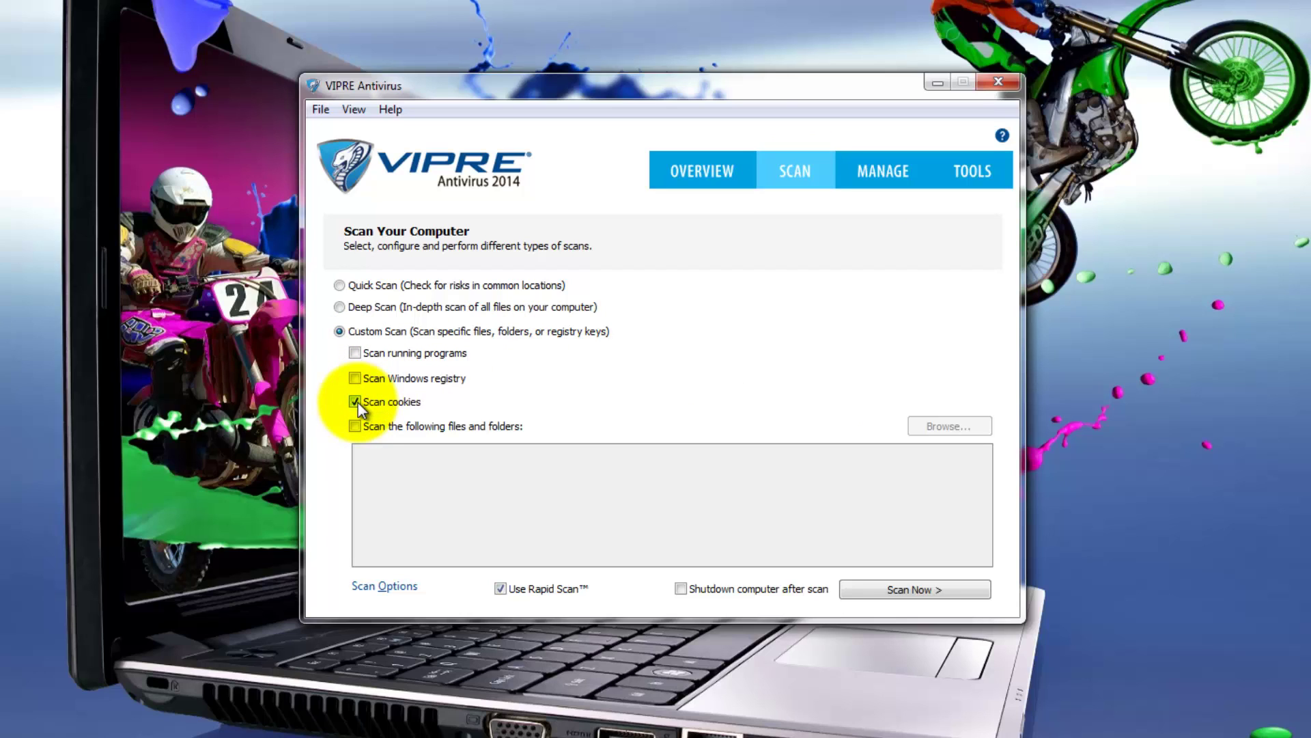
click(354, 426)
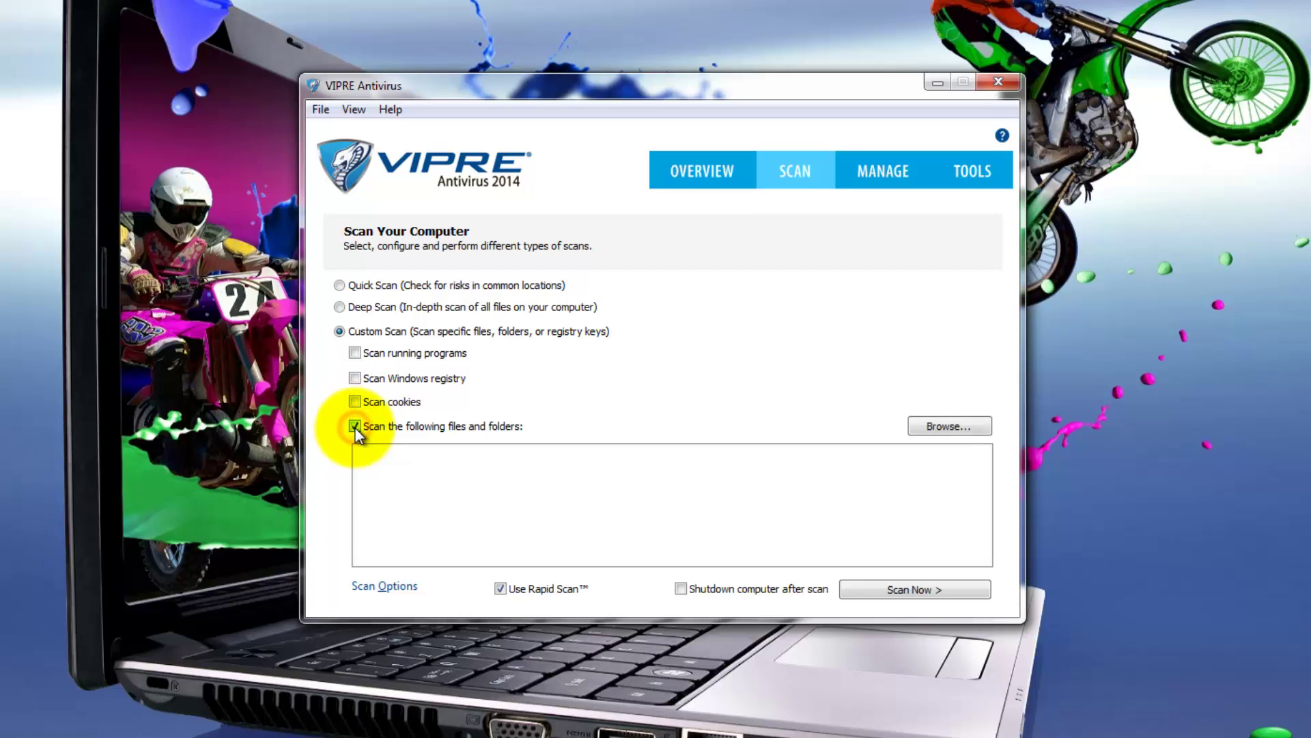
click(967, 423)
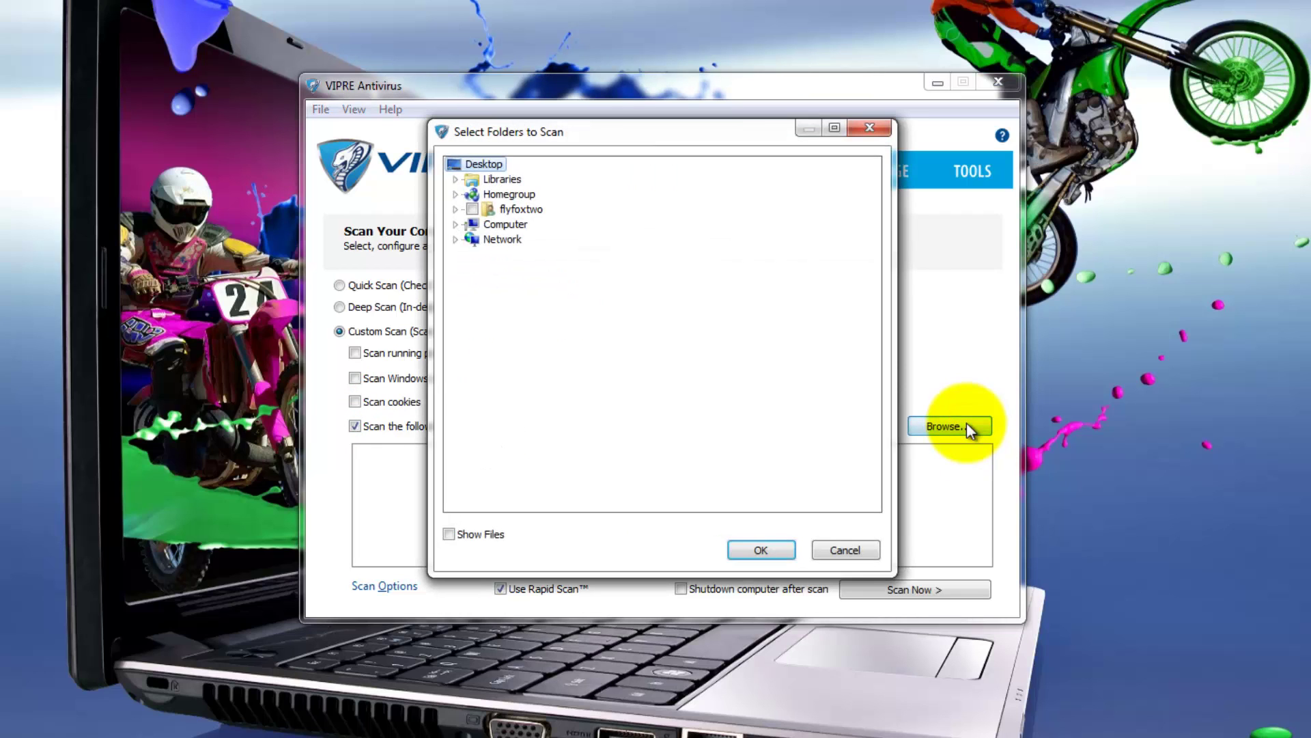
click(455, 209)
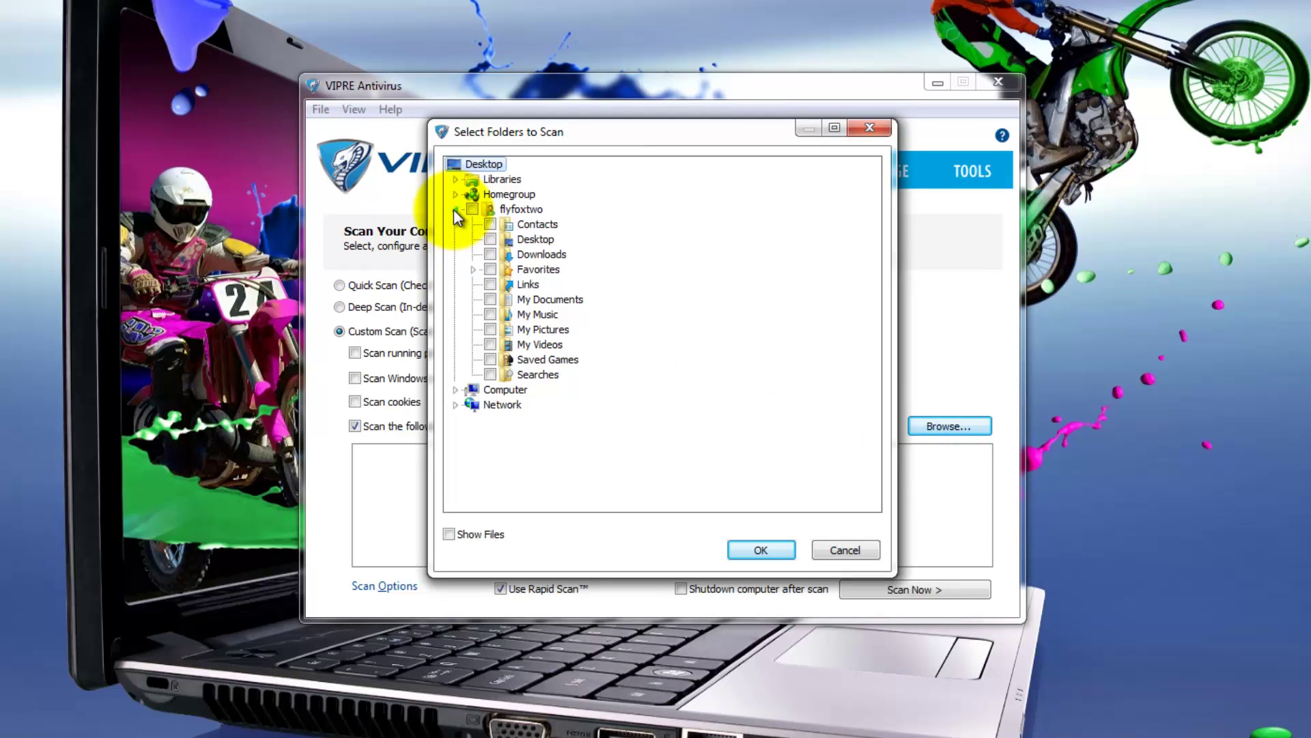
click(490, 329)
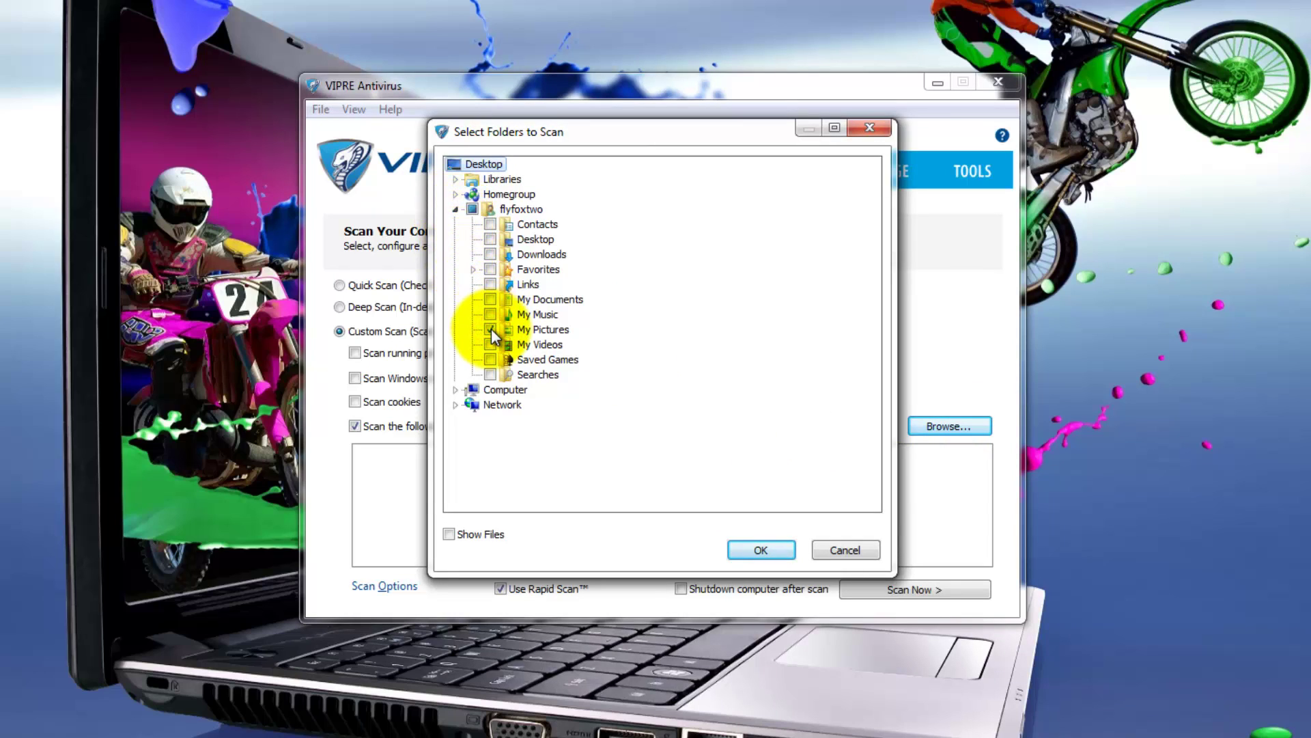
click(756, 551)
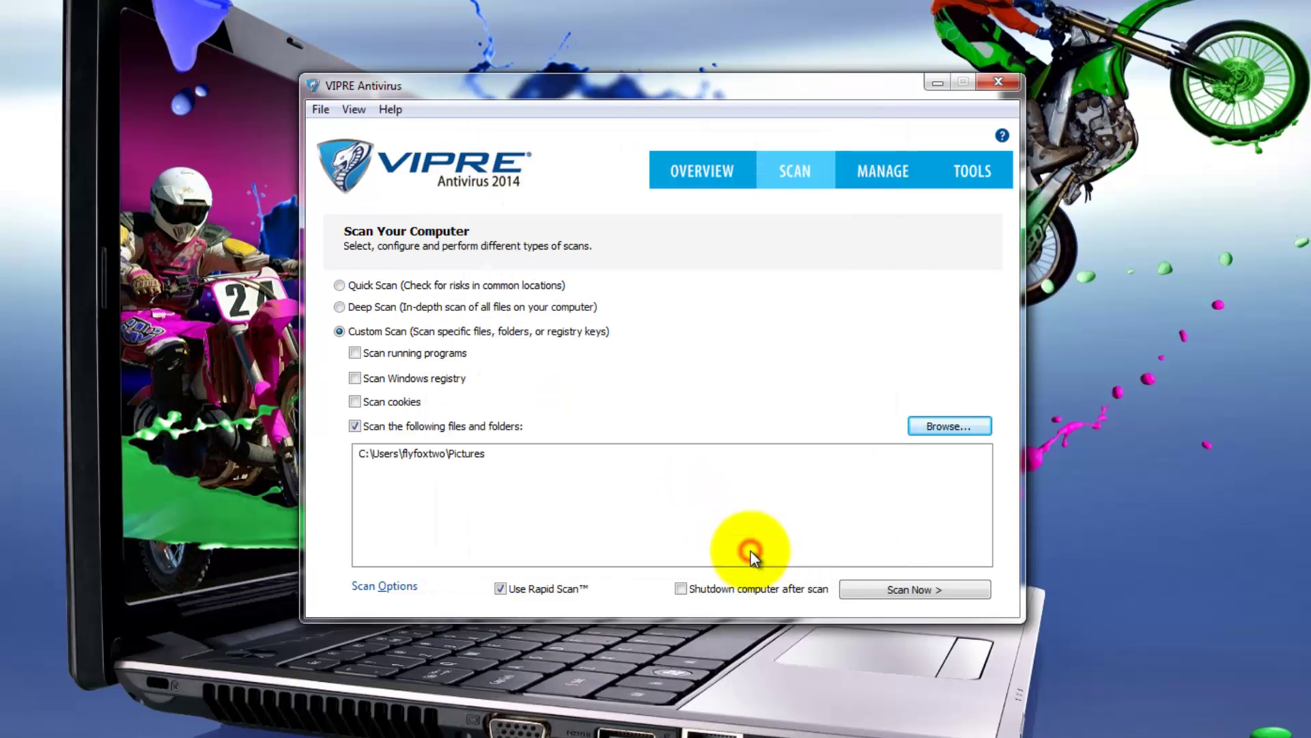
Step: Run the Custom Scan on the user's Pictures folder and close its results
click(909, 592)
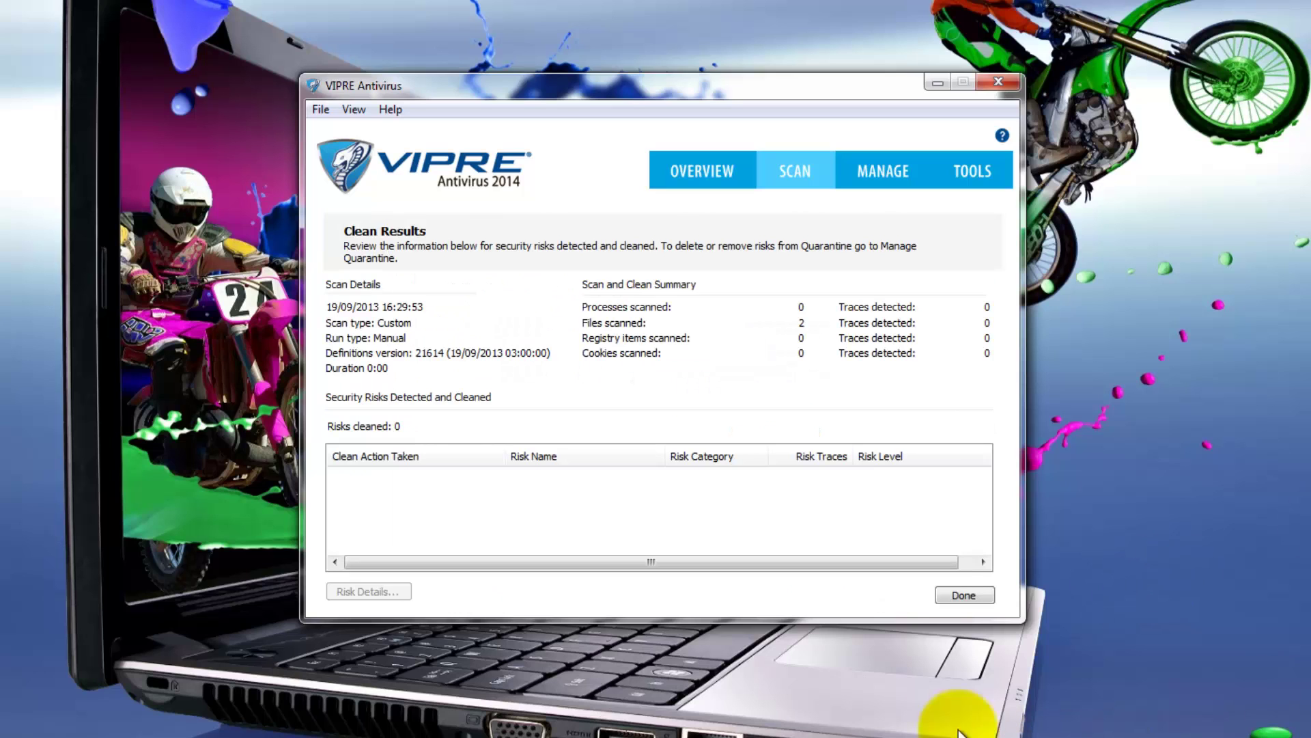
click(945, 595)
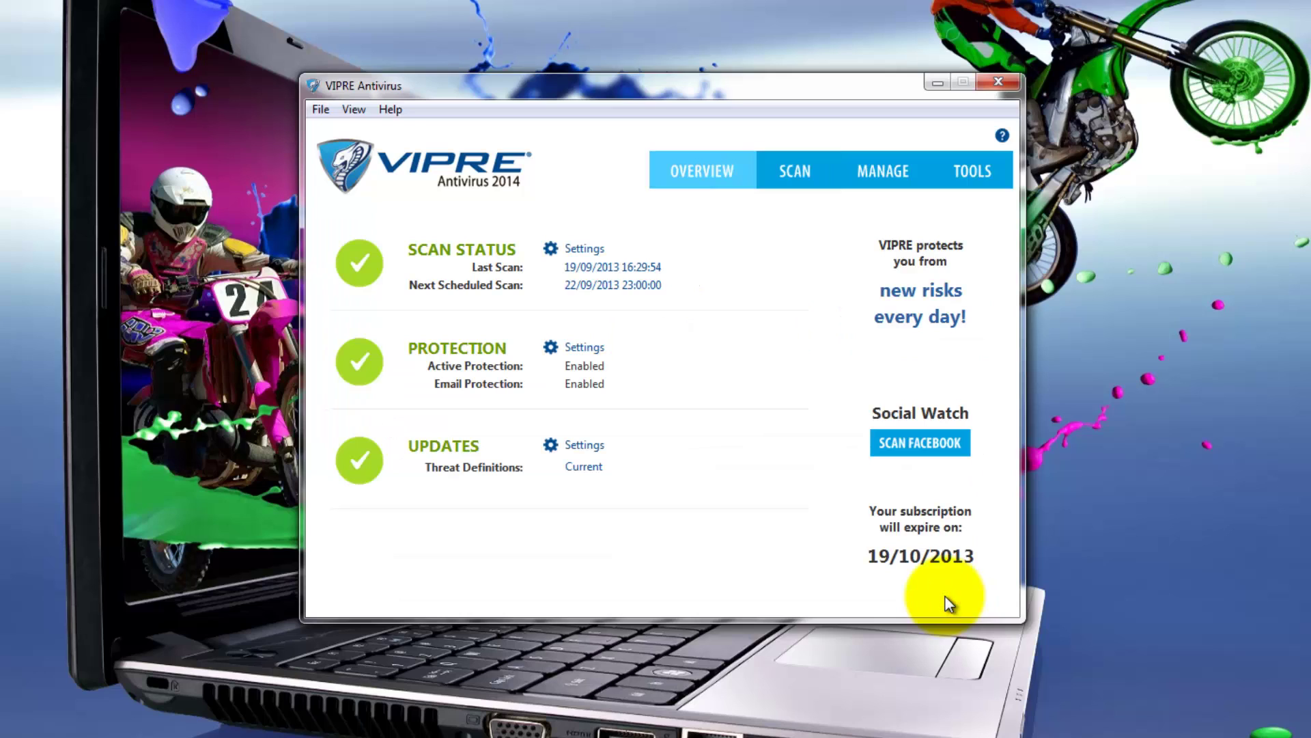
Step: Review the scan, Active Protection and email history reports
click(886, 170)
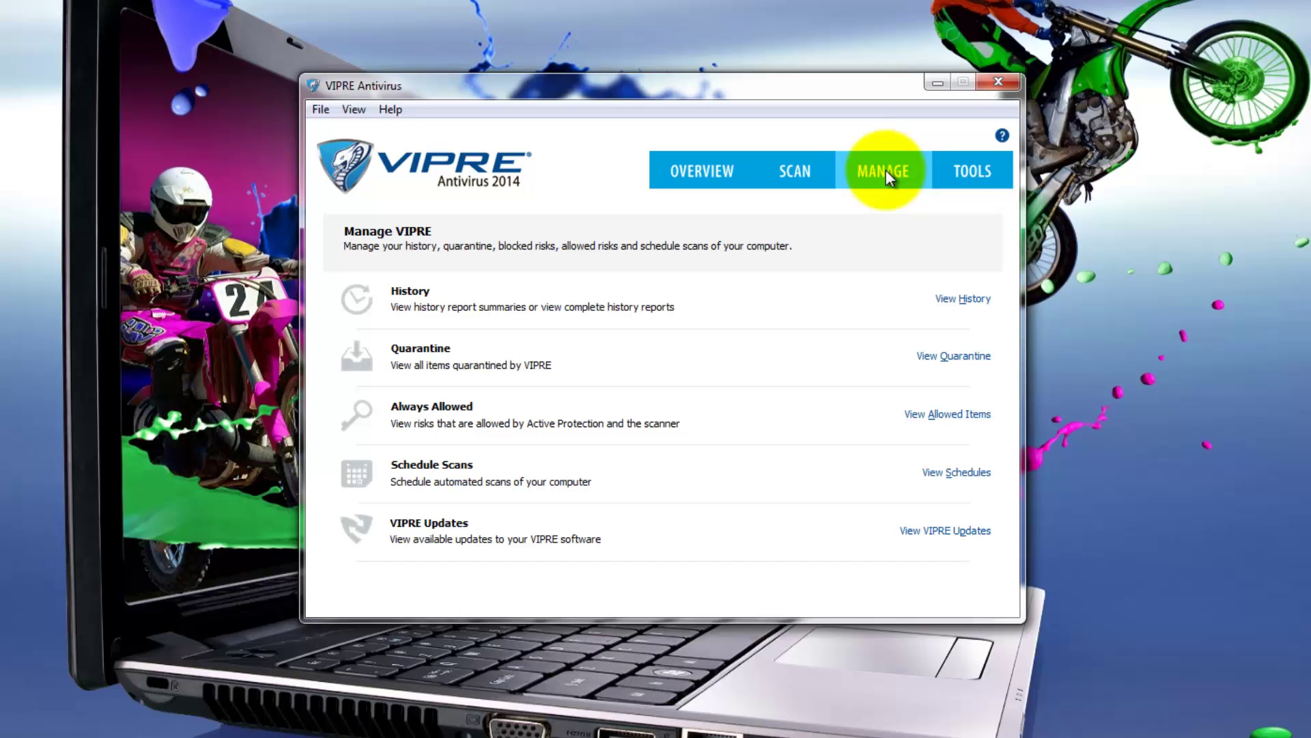
click(964, 301)
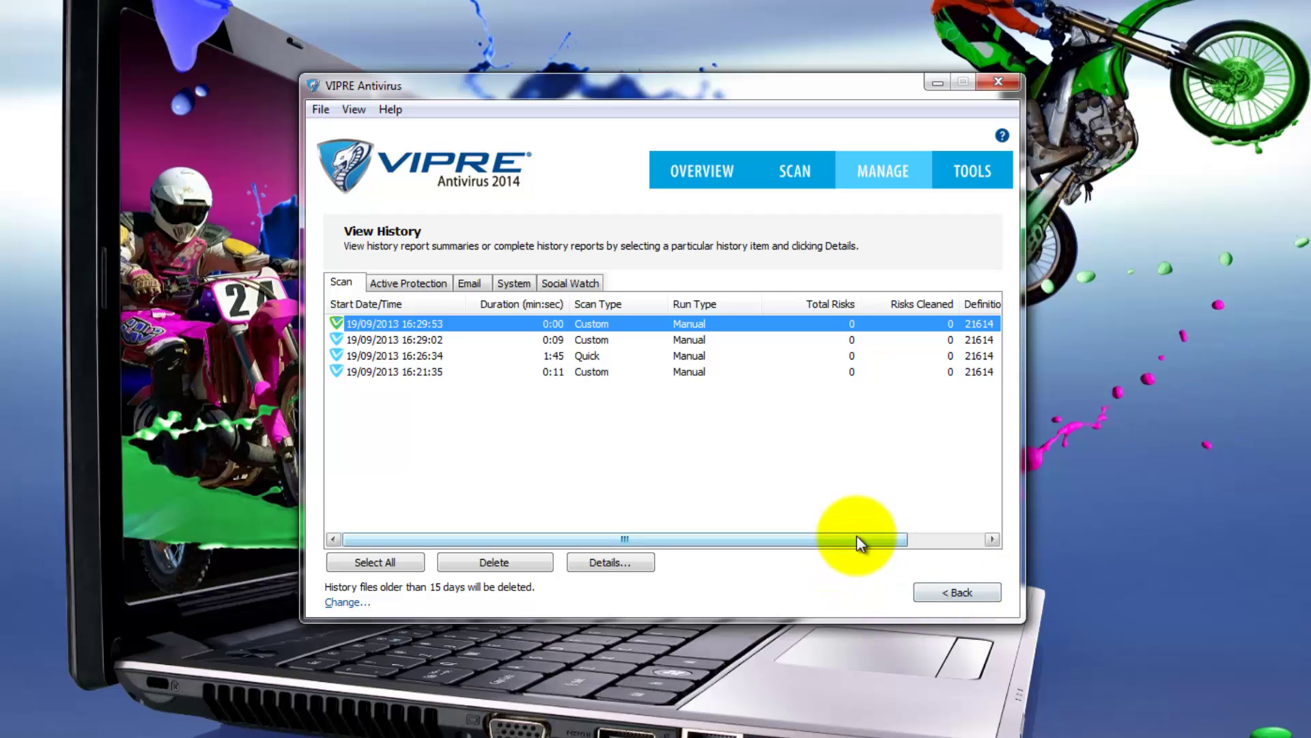
mouse_move(856, 535)
mouse_down()
mouse_move(930, 543)
mouse_move(804, 554)
mouse_up()
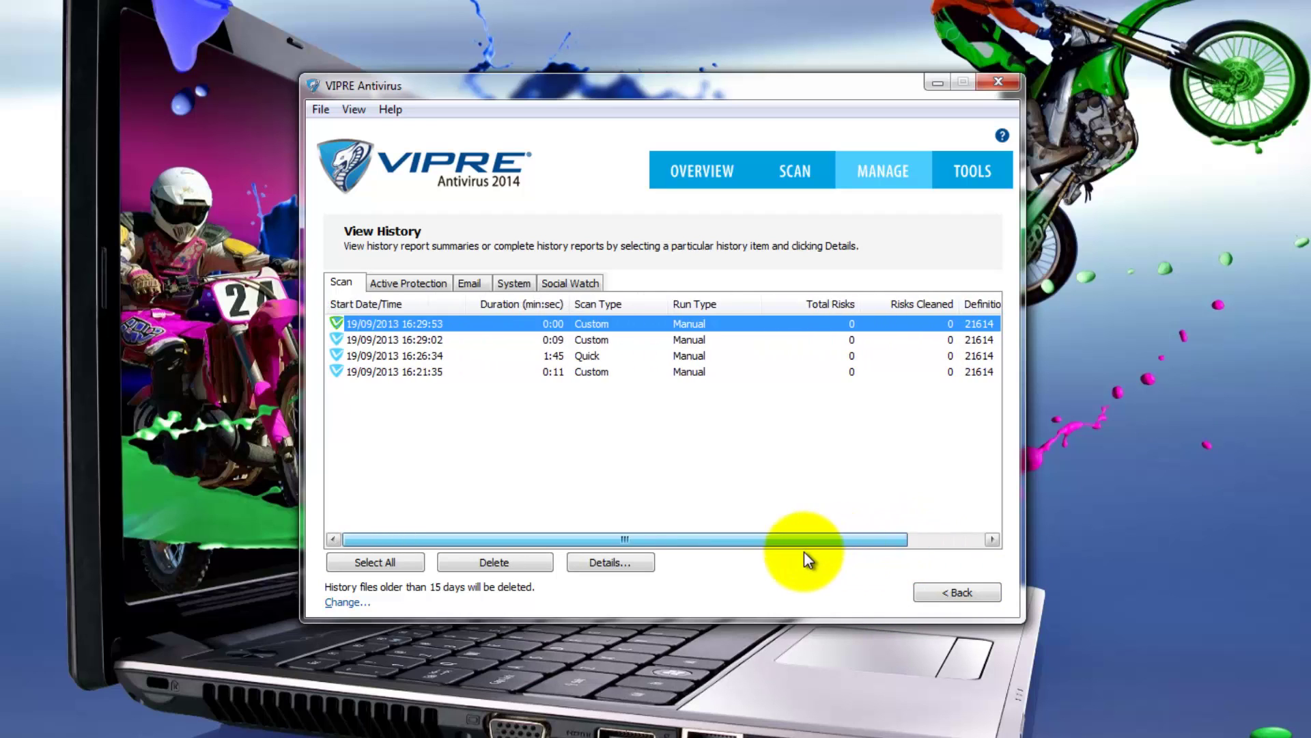
click(398, 282)
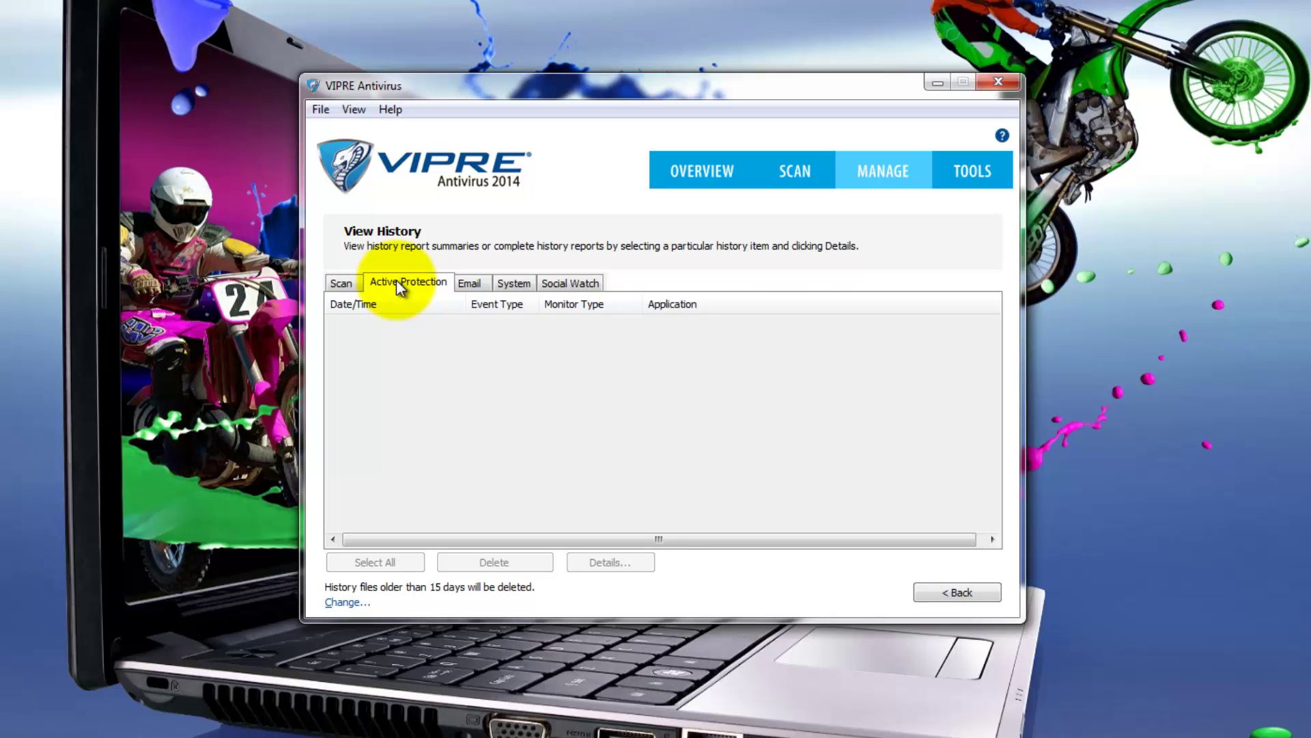
click(470, 282)
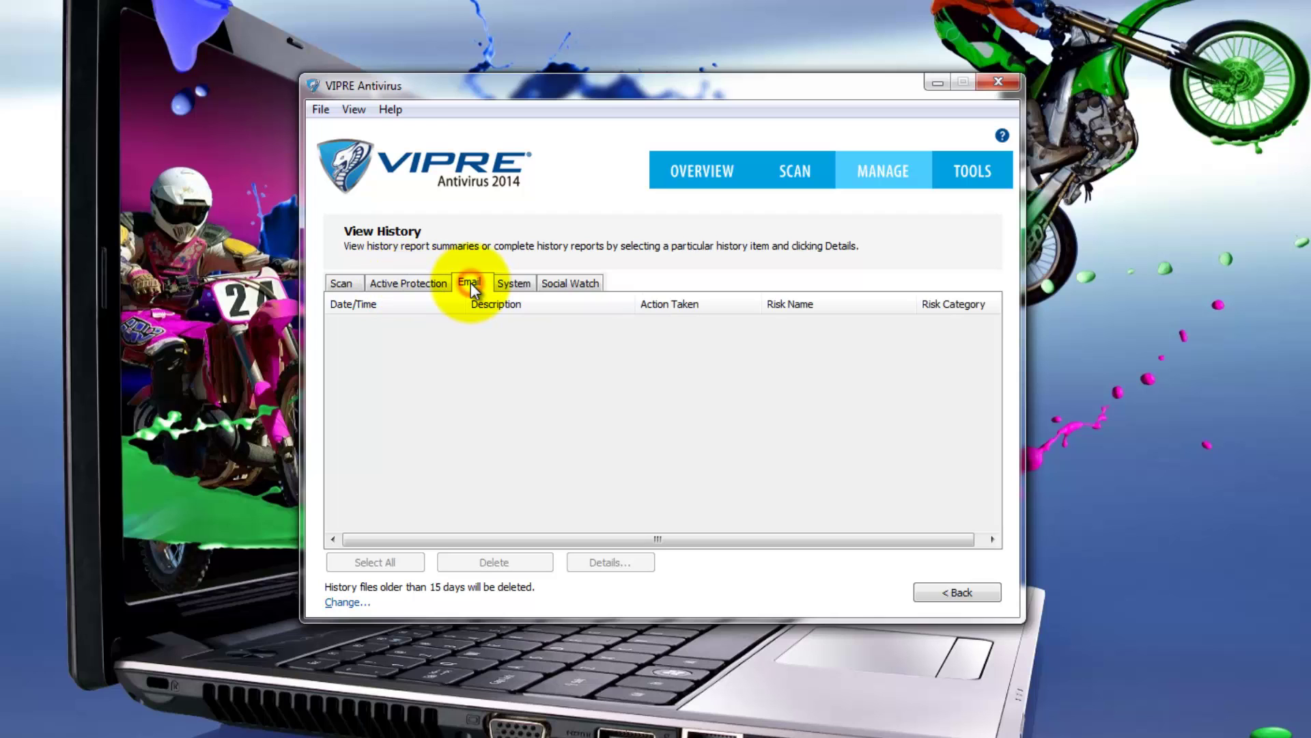
Step: View the details of the completed manual quick scan event in the system history, and close them
click(511, 283)
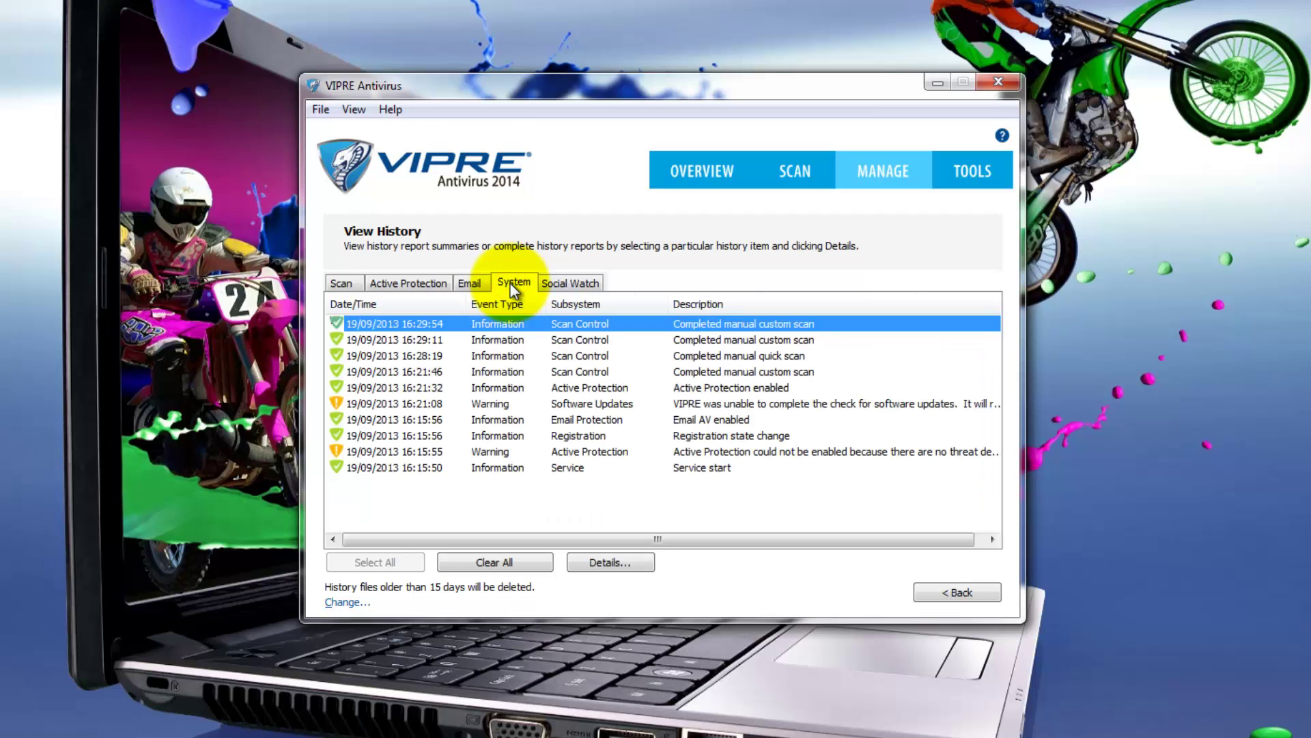
click(479, 354)
right_click(478, 353)
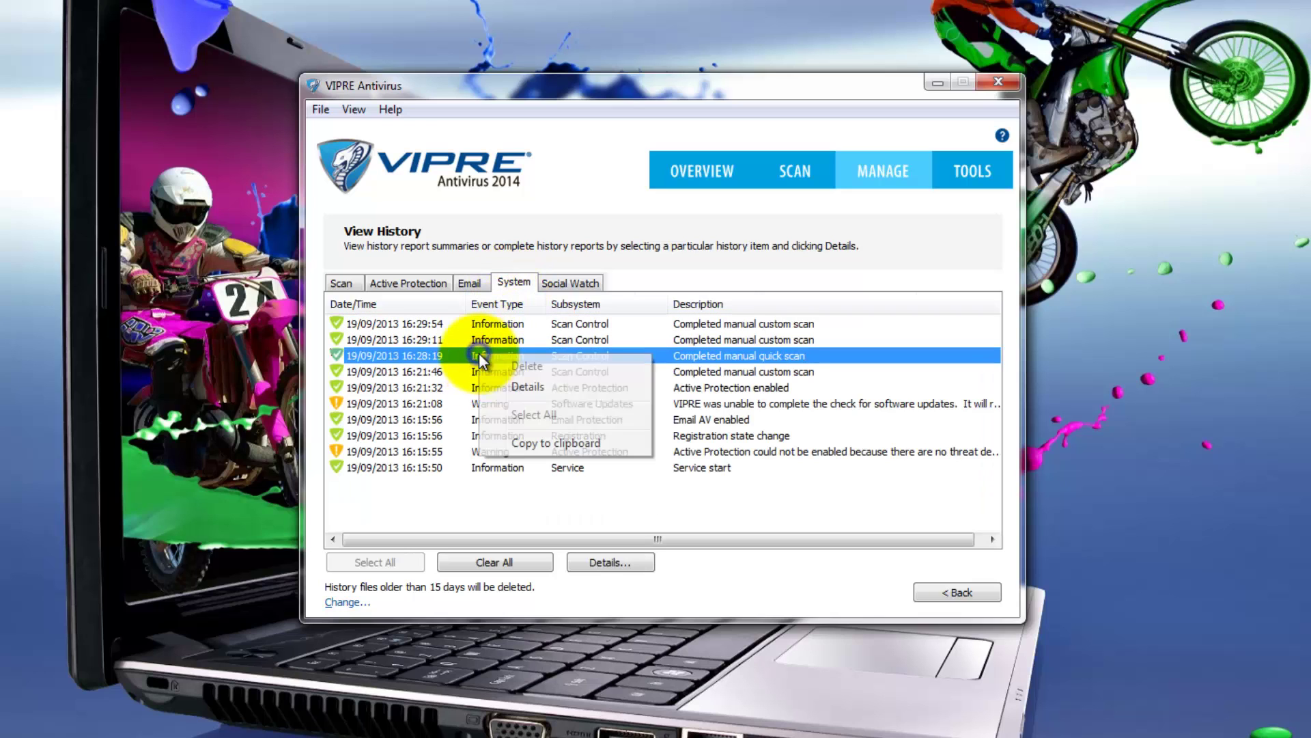
click(516, 387)
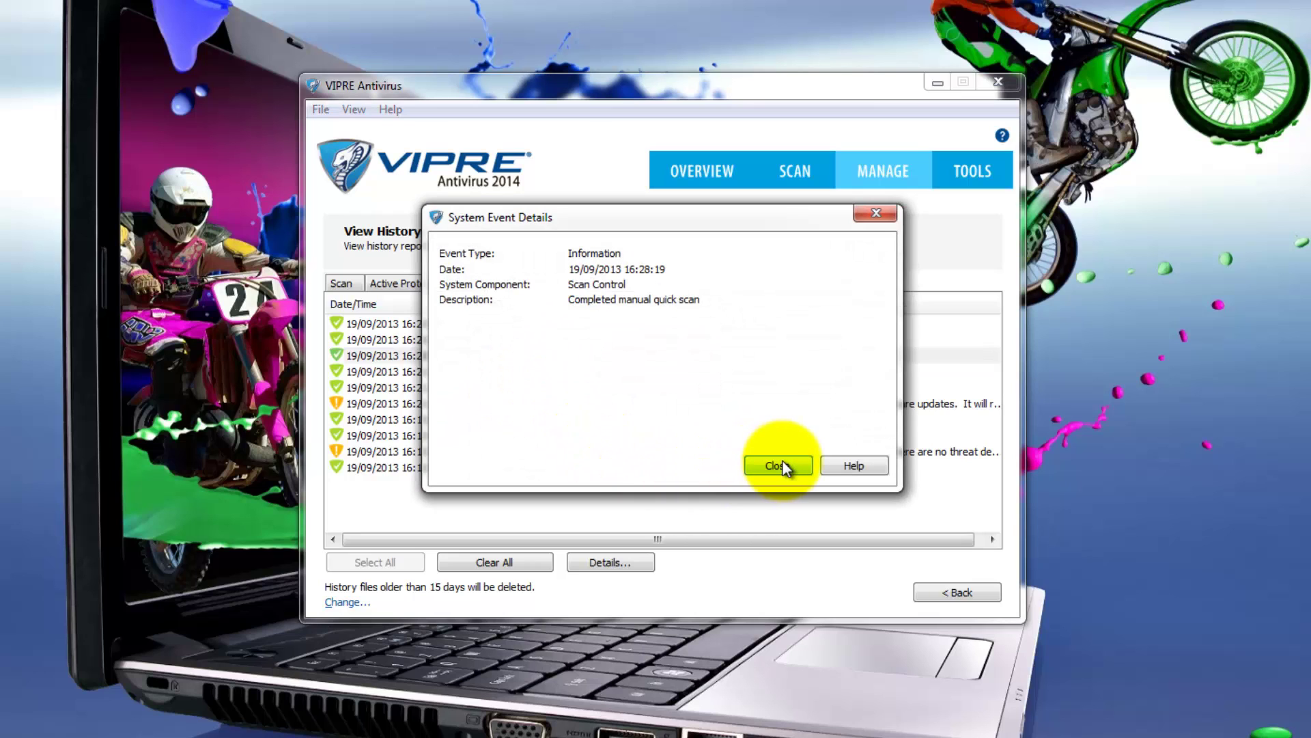
click(783, 466)
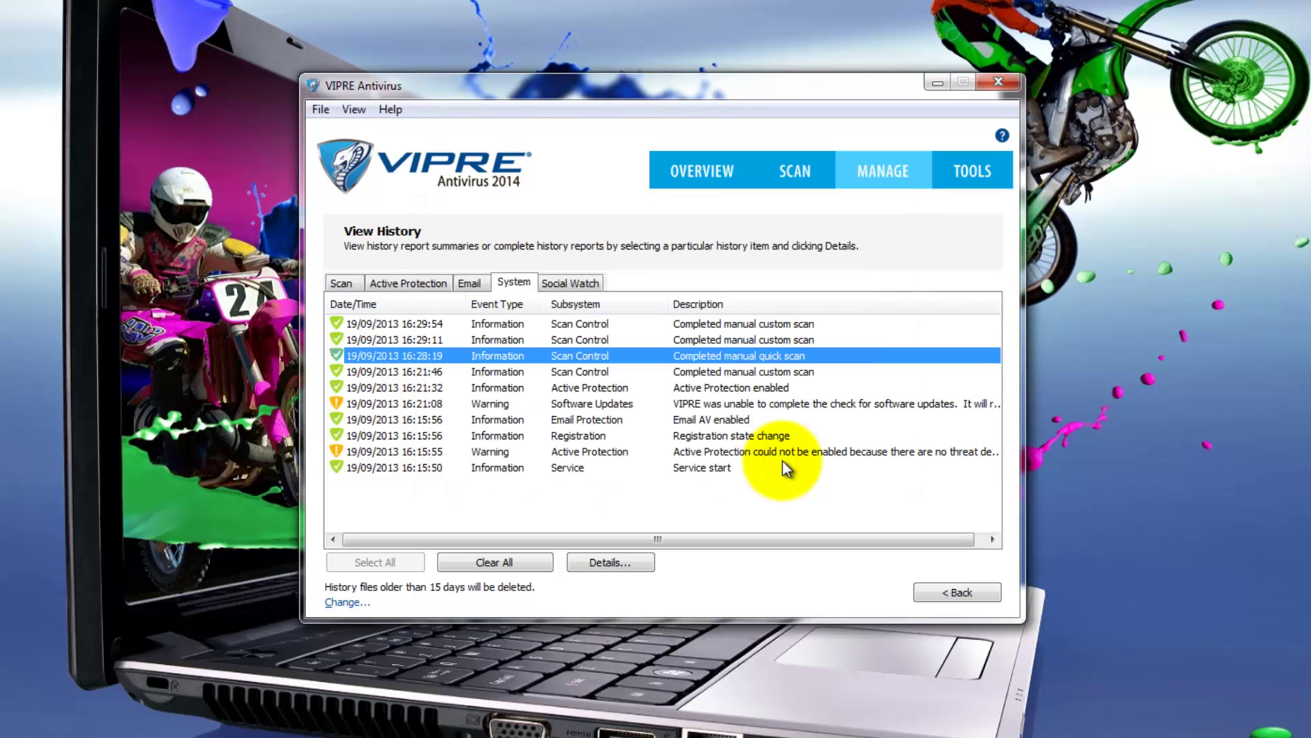
Step: Check the Social Watch history and the list of quarantined risks, and return to the management overview
click(569, 280)
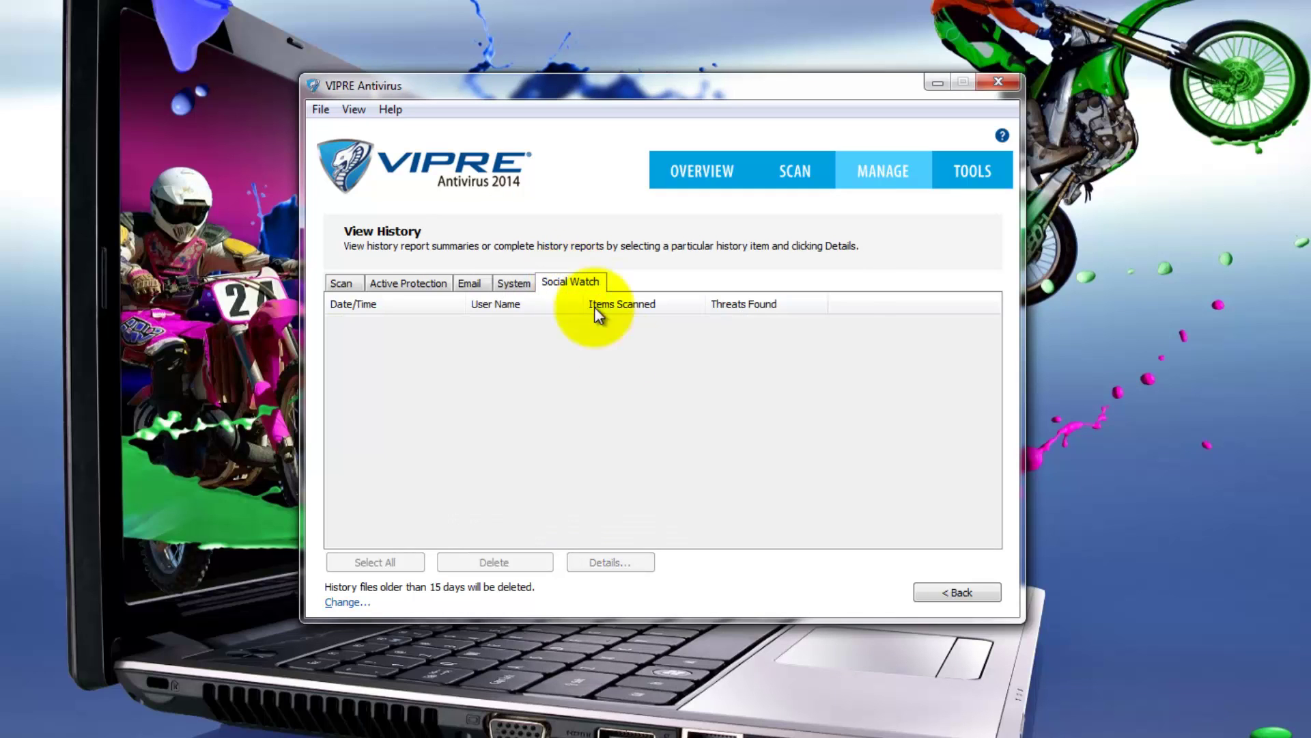
click(946, 591)
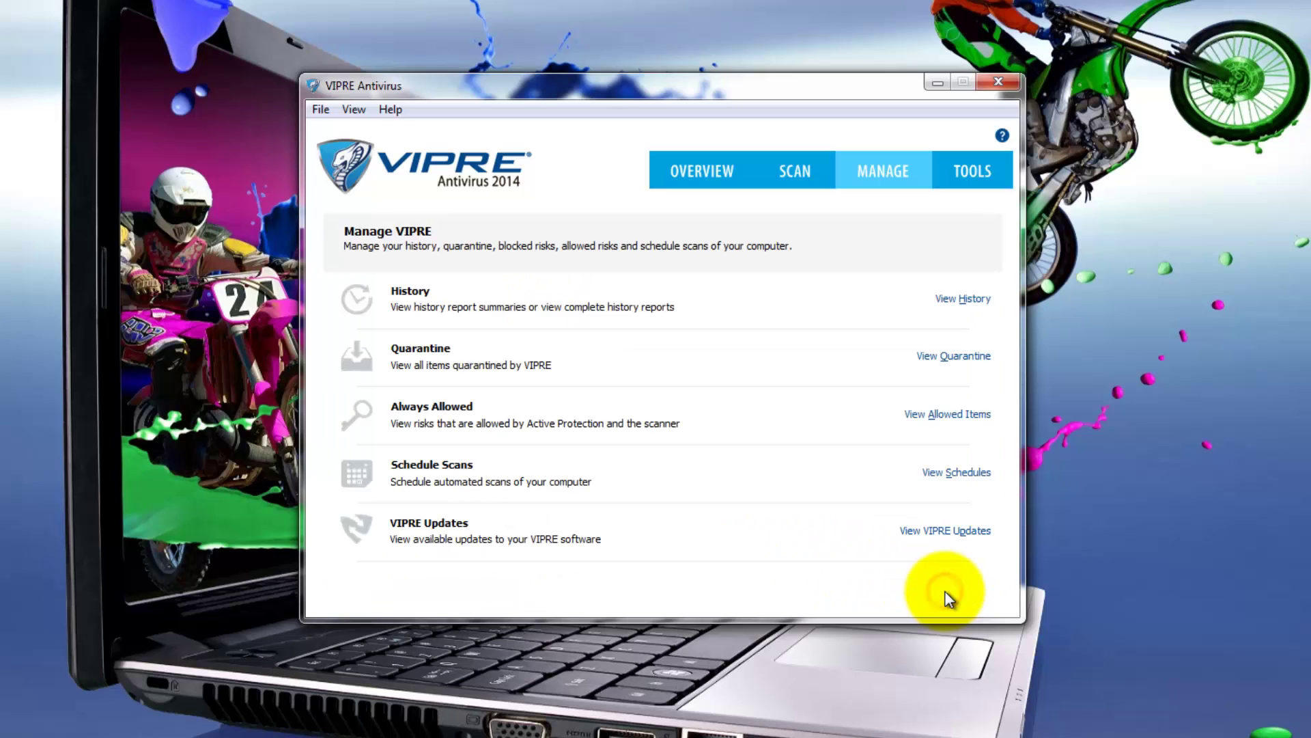
click(949, 358)
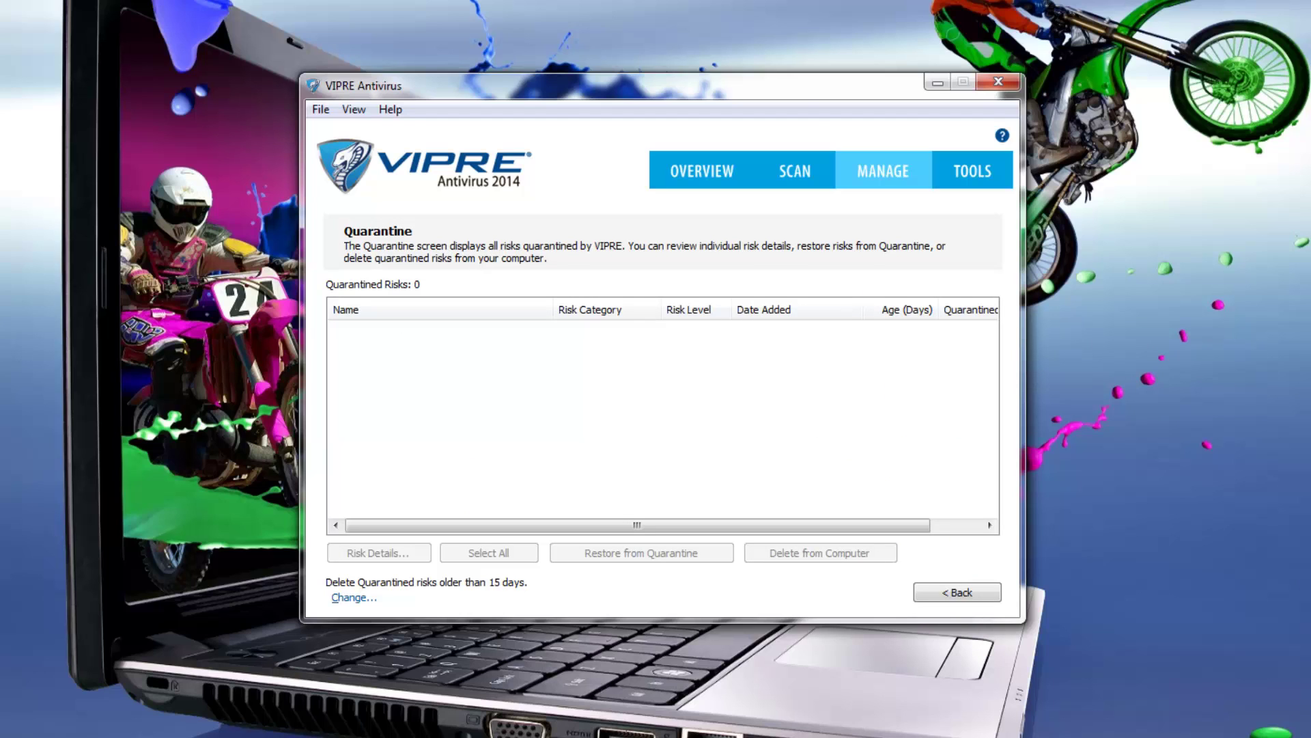
click(960, 593)
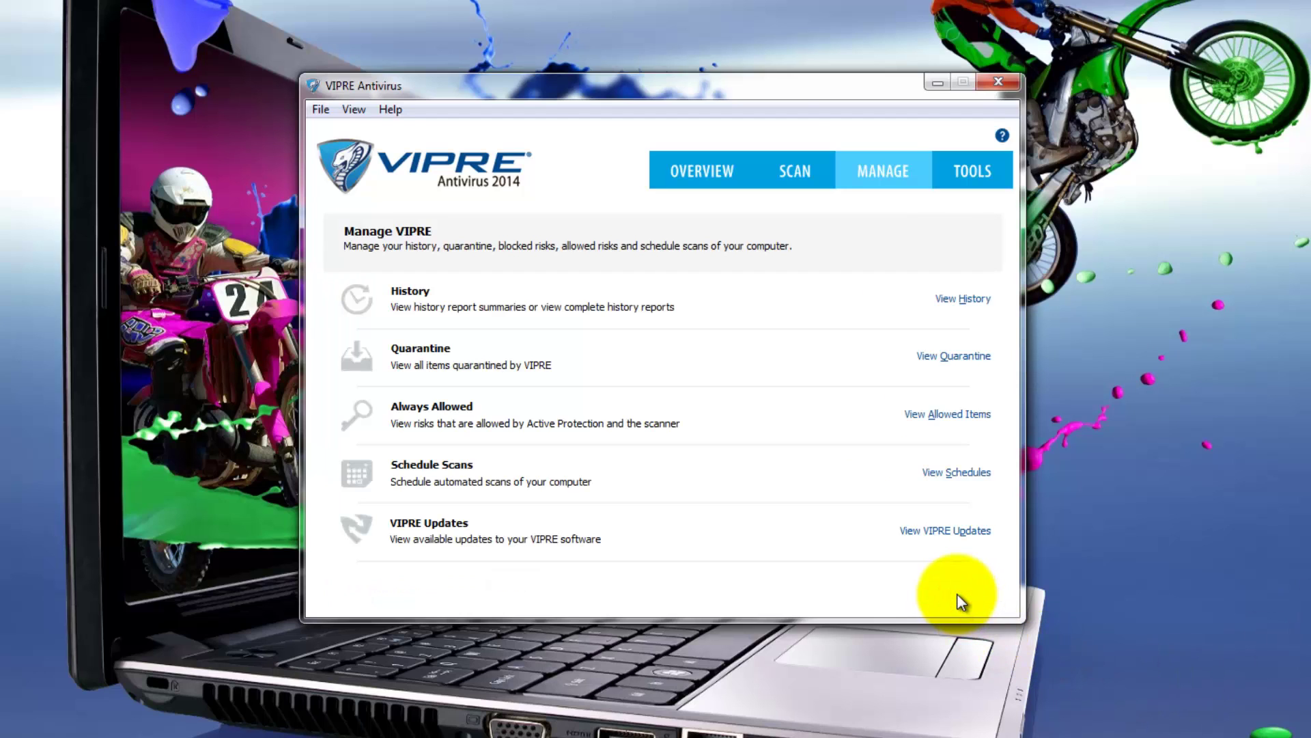
Step: Try choosing Mozilla Firefox as a file allowed by full path in the Always Allowed list, and cancel the entry
click(953, 415)
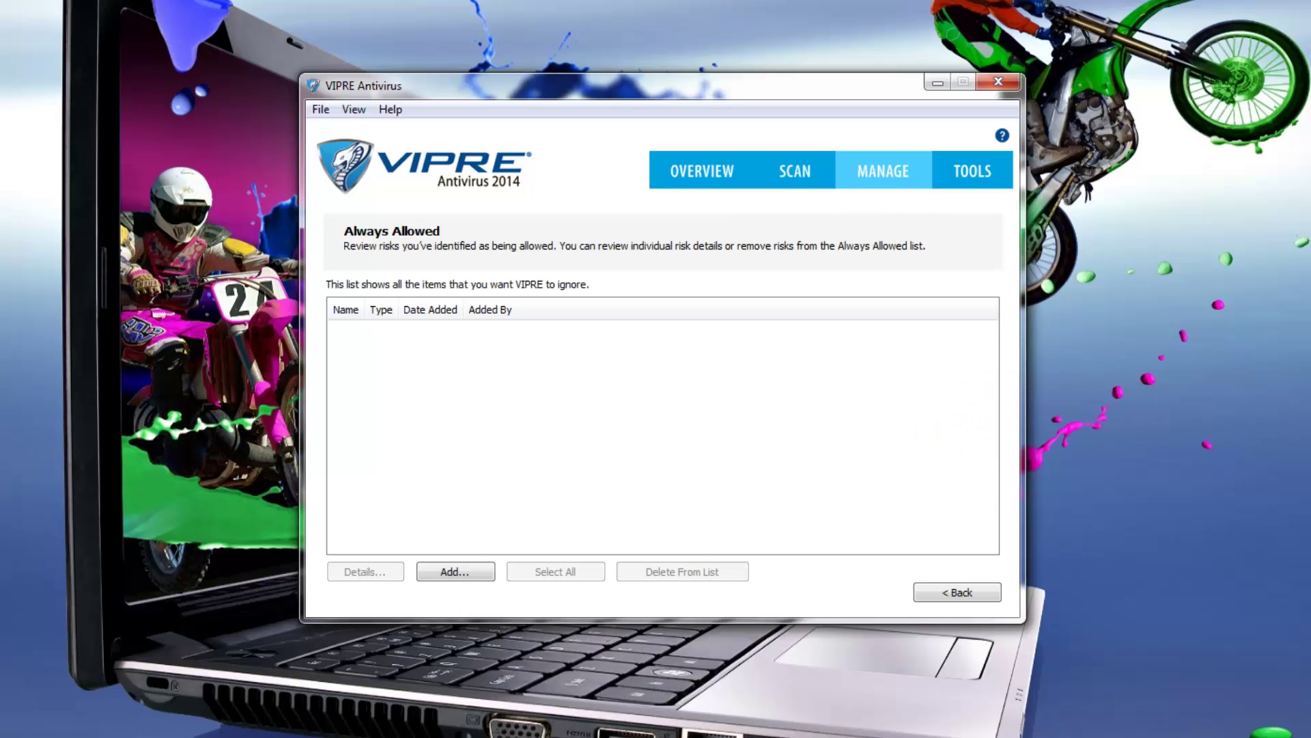
click(452, 570)
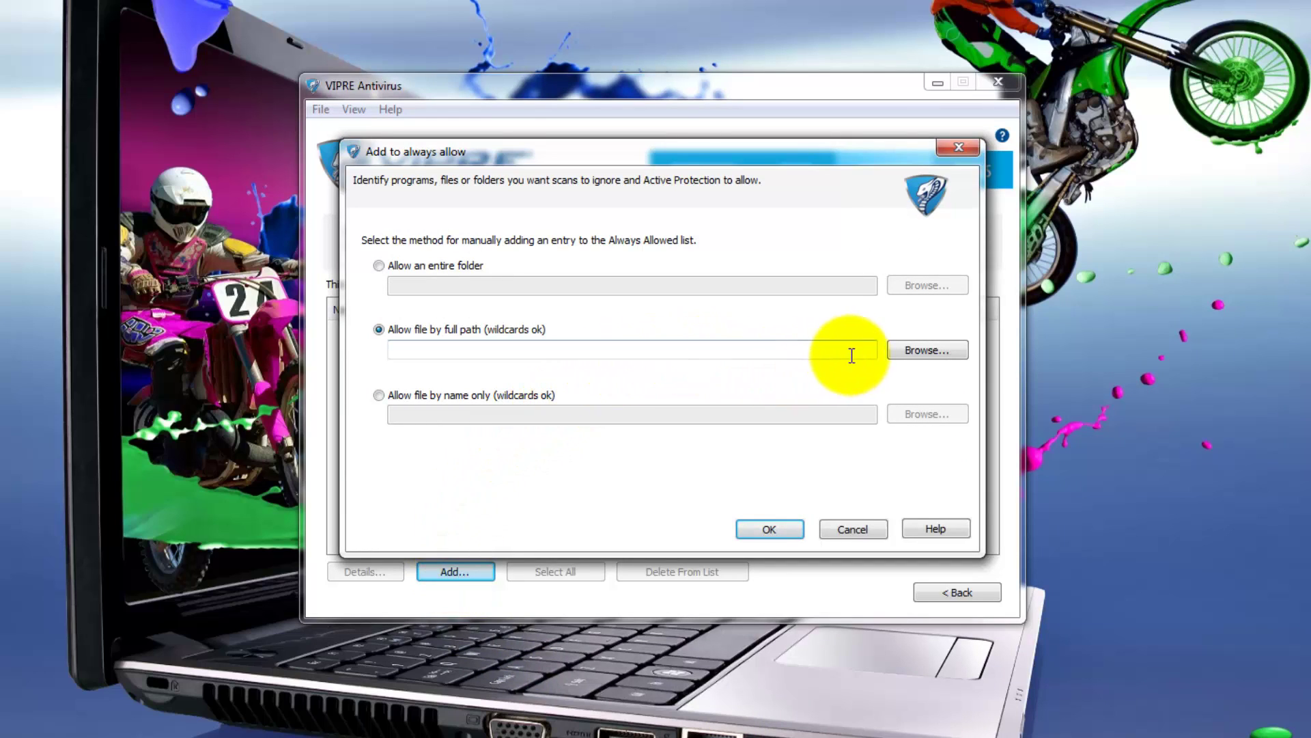
click(907, 350)
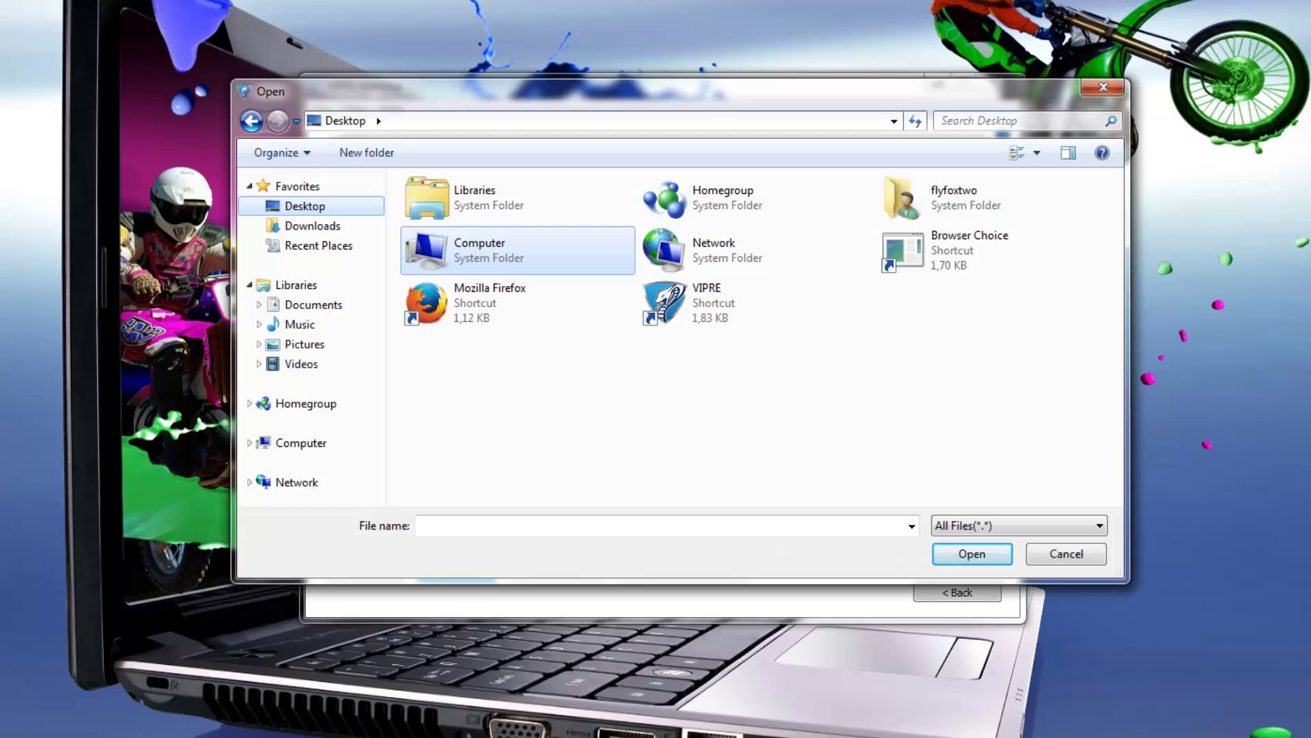
click(470, 302)
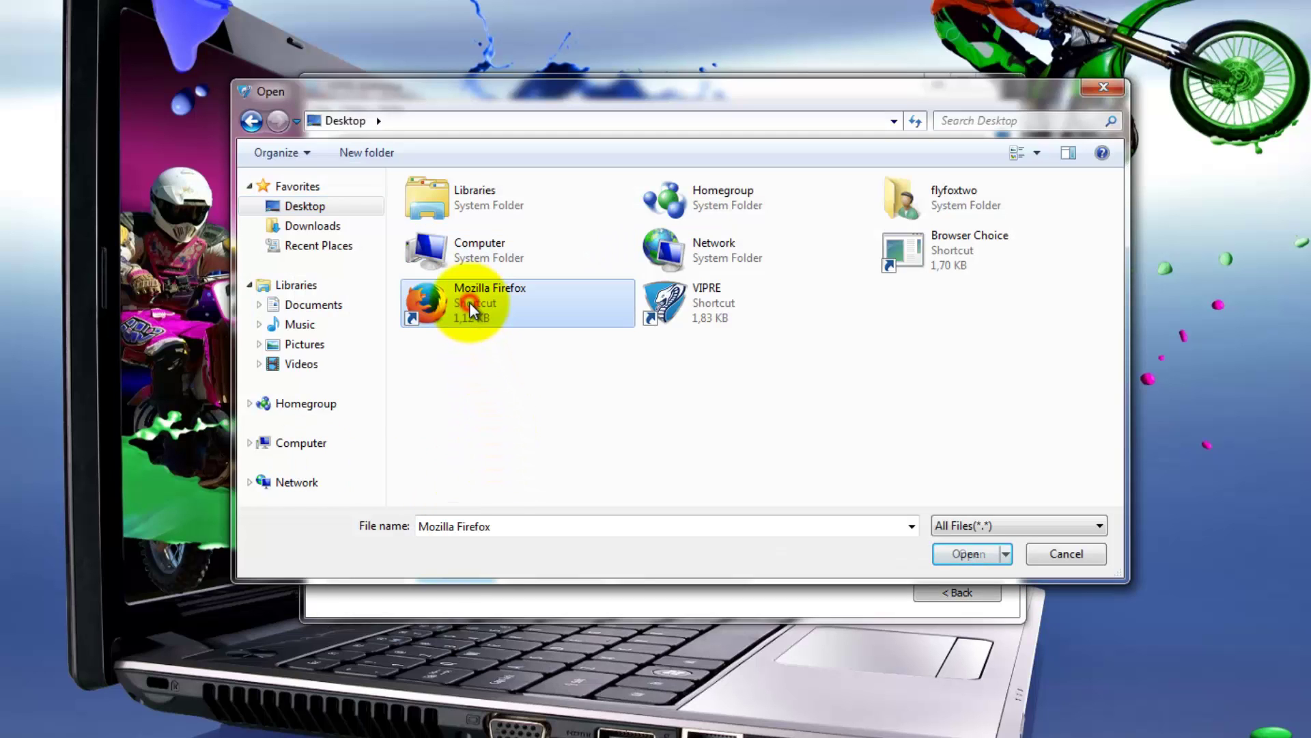
click(968, 554)
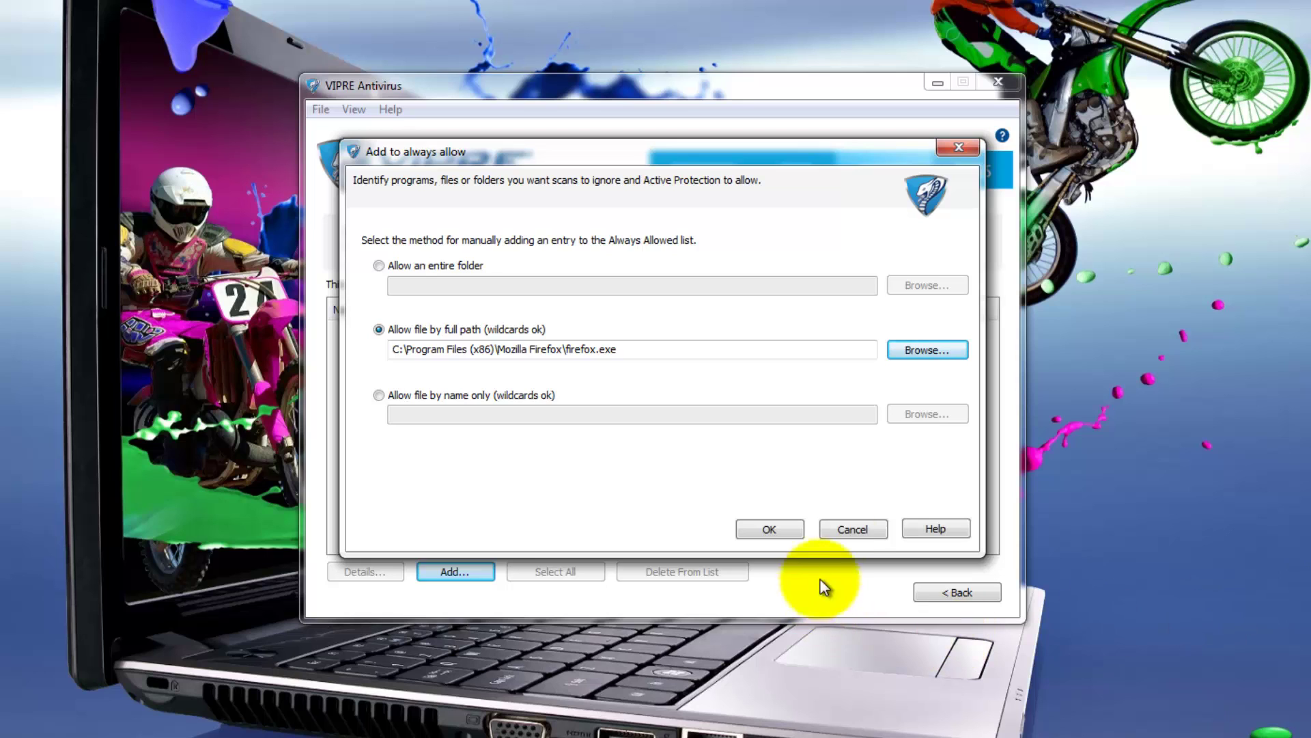
click(853, 530)
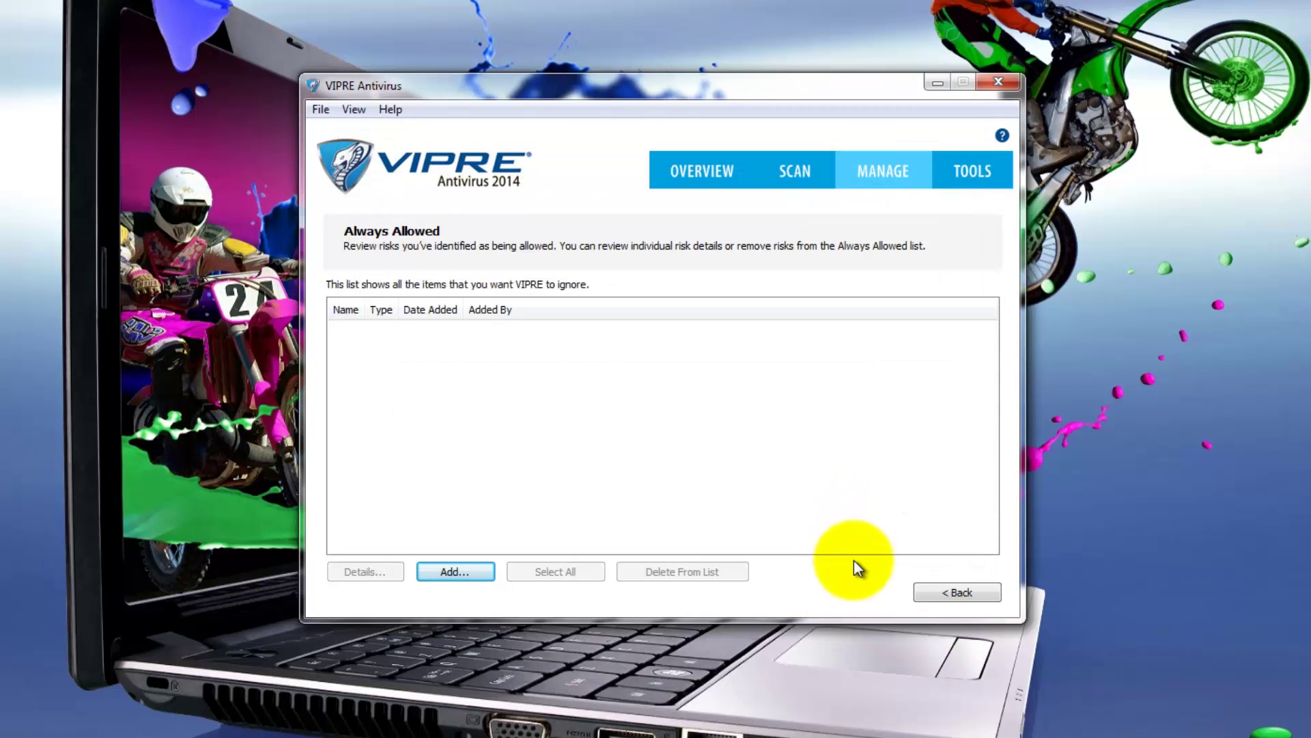
click(966, 591)
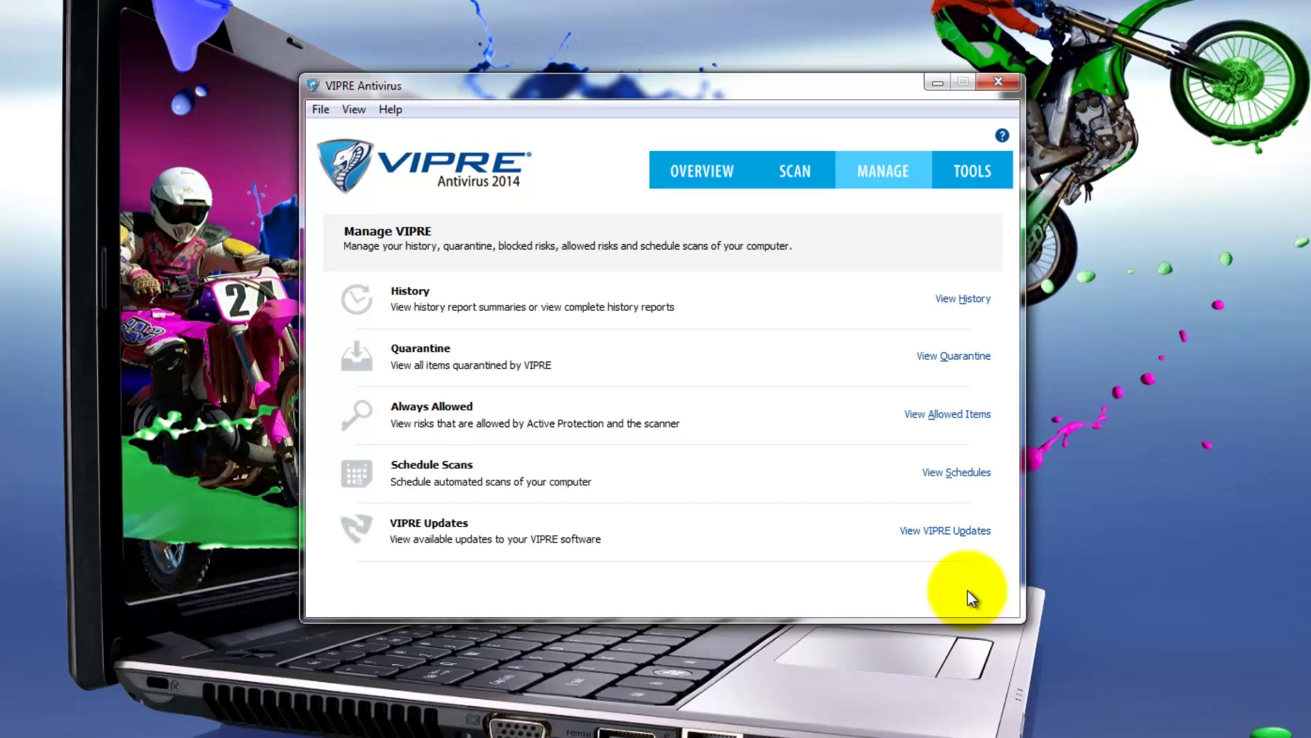
Step: Schedule a new Deep Scan at 23:00 on Monday and Wednesday only, and leave the scan schedules
click(952, 477)
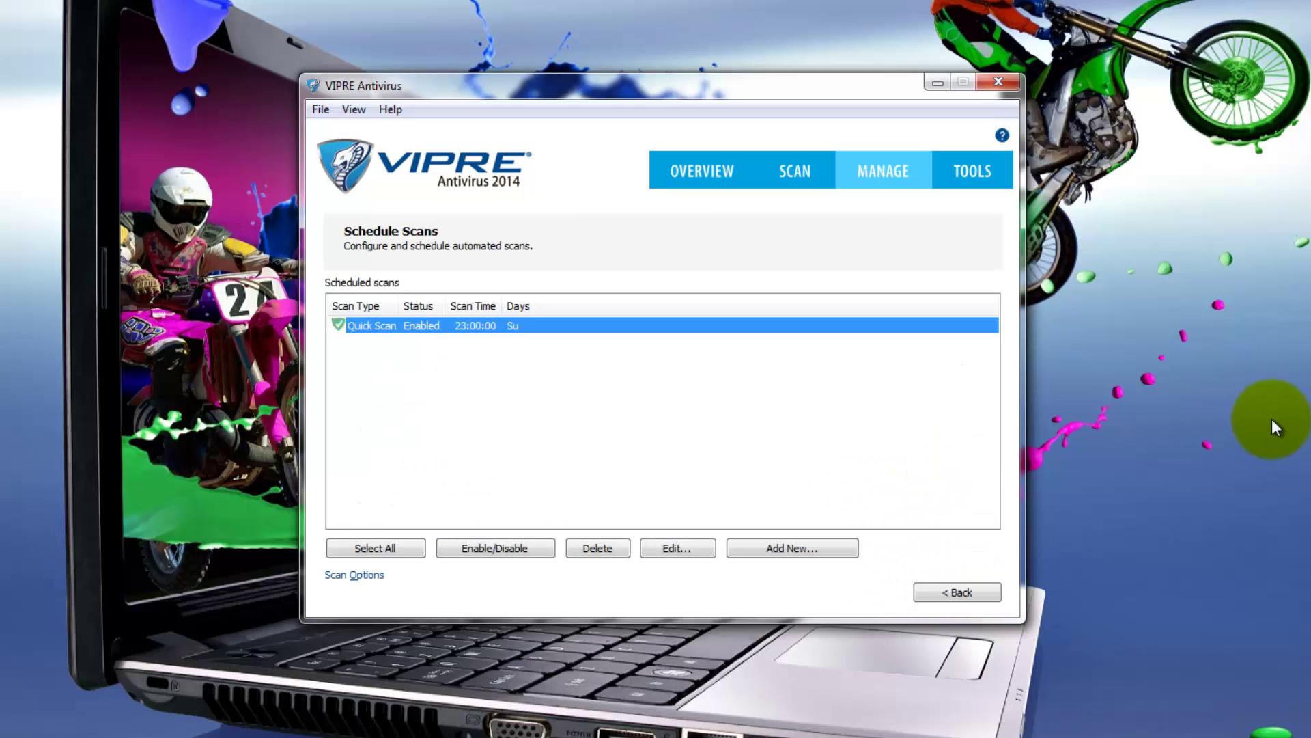
click(789, 547)
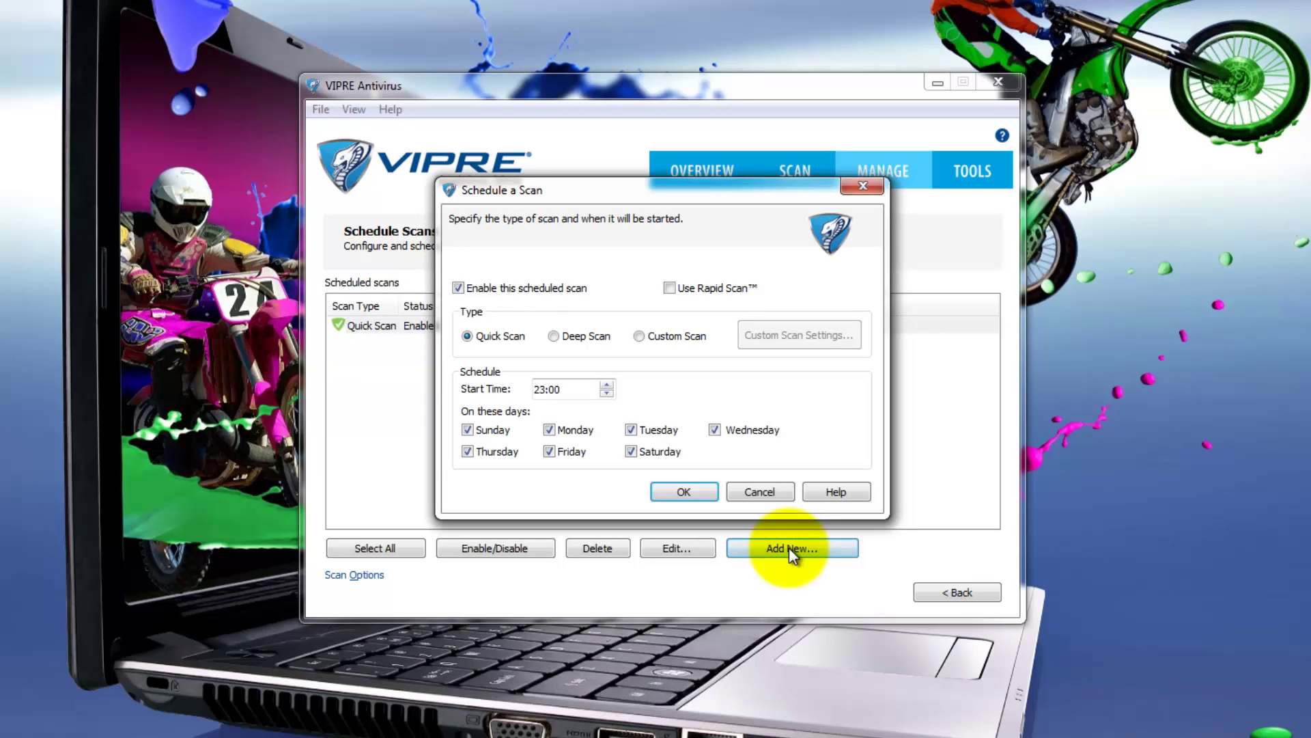
click(554, 336)
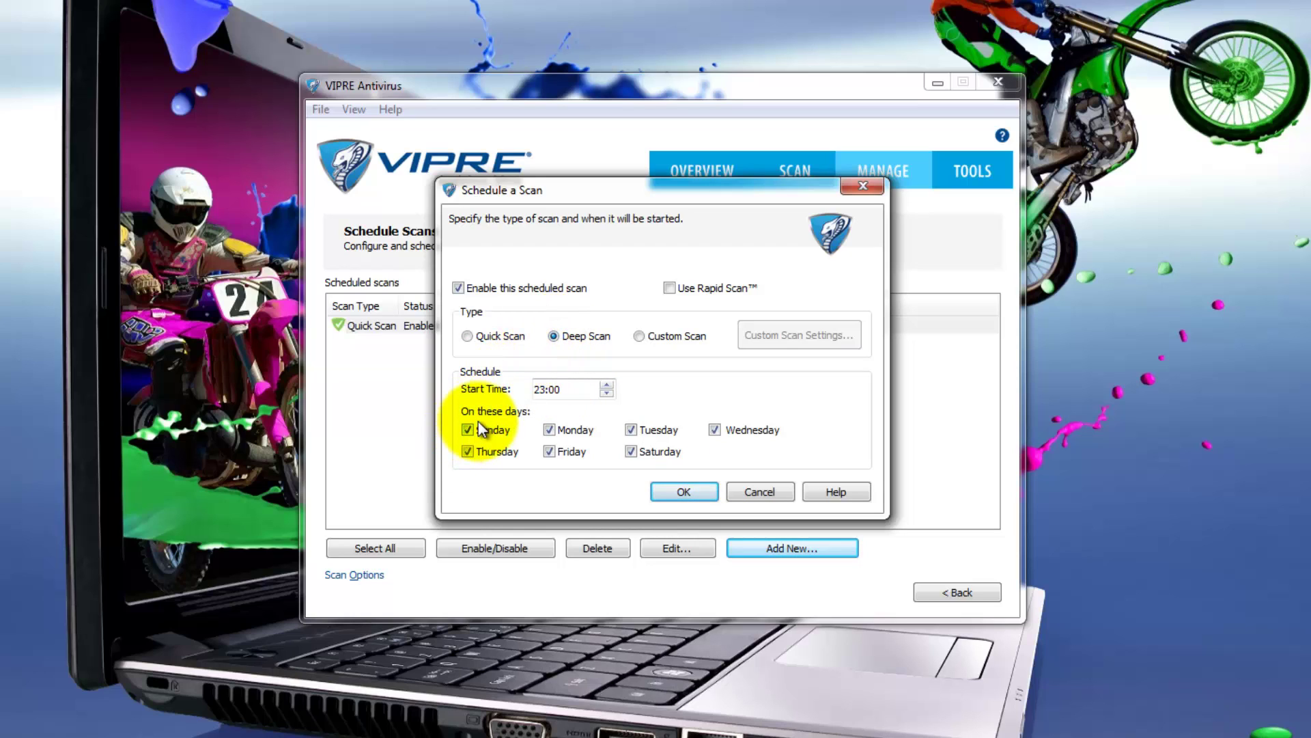
click(467, 451)
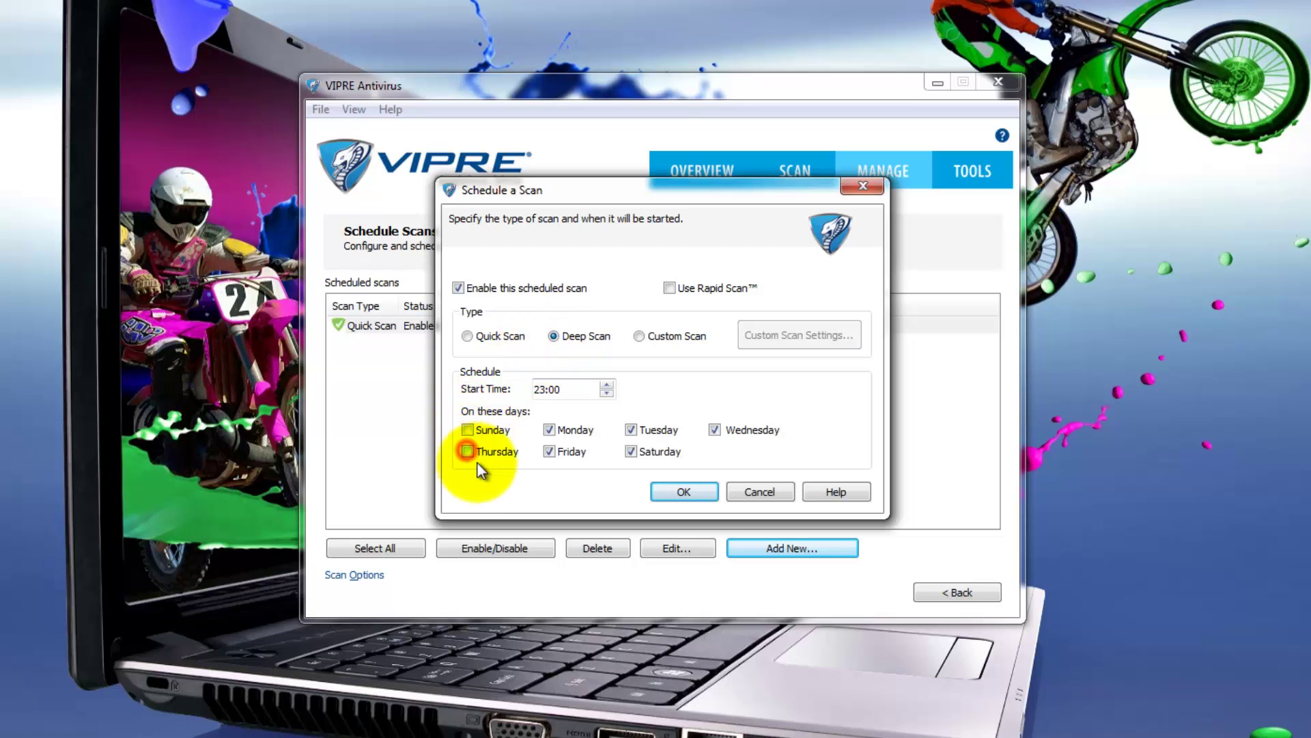
click(548, 450)
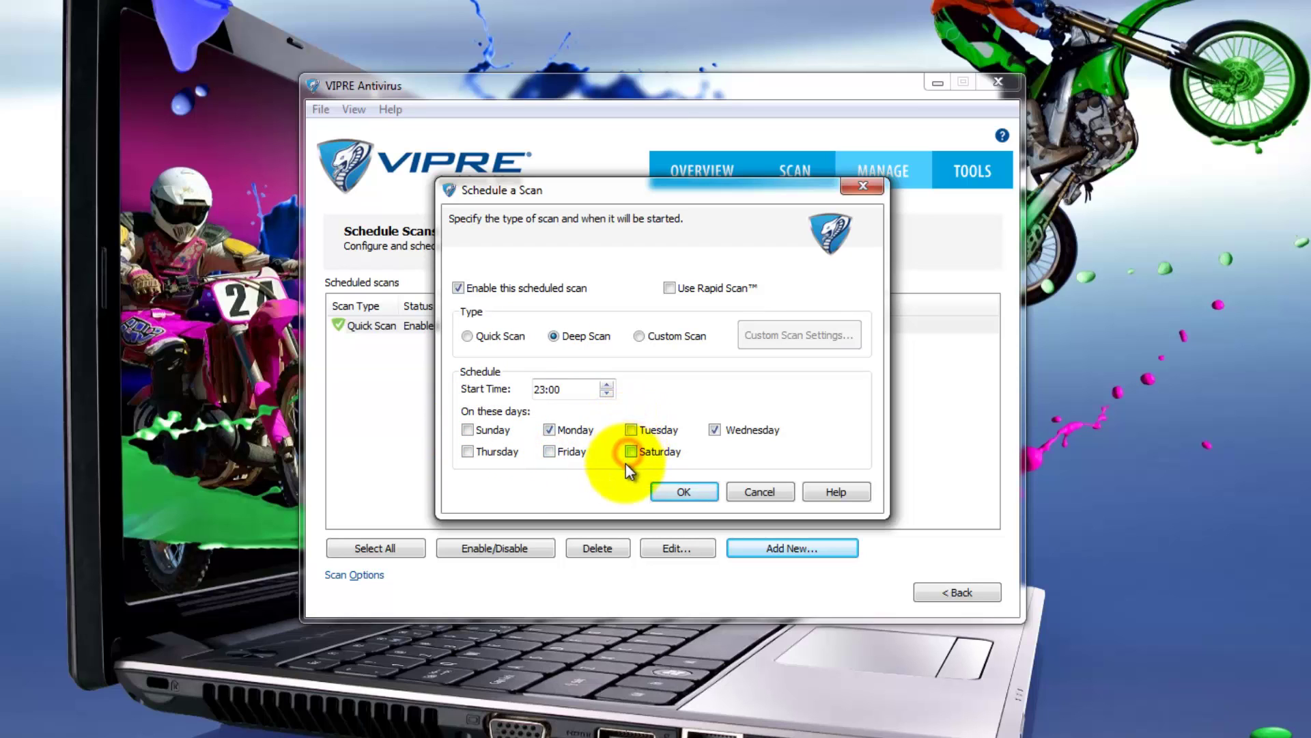
click(686, 492)
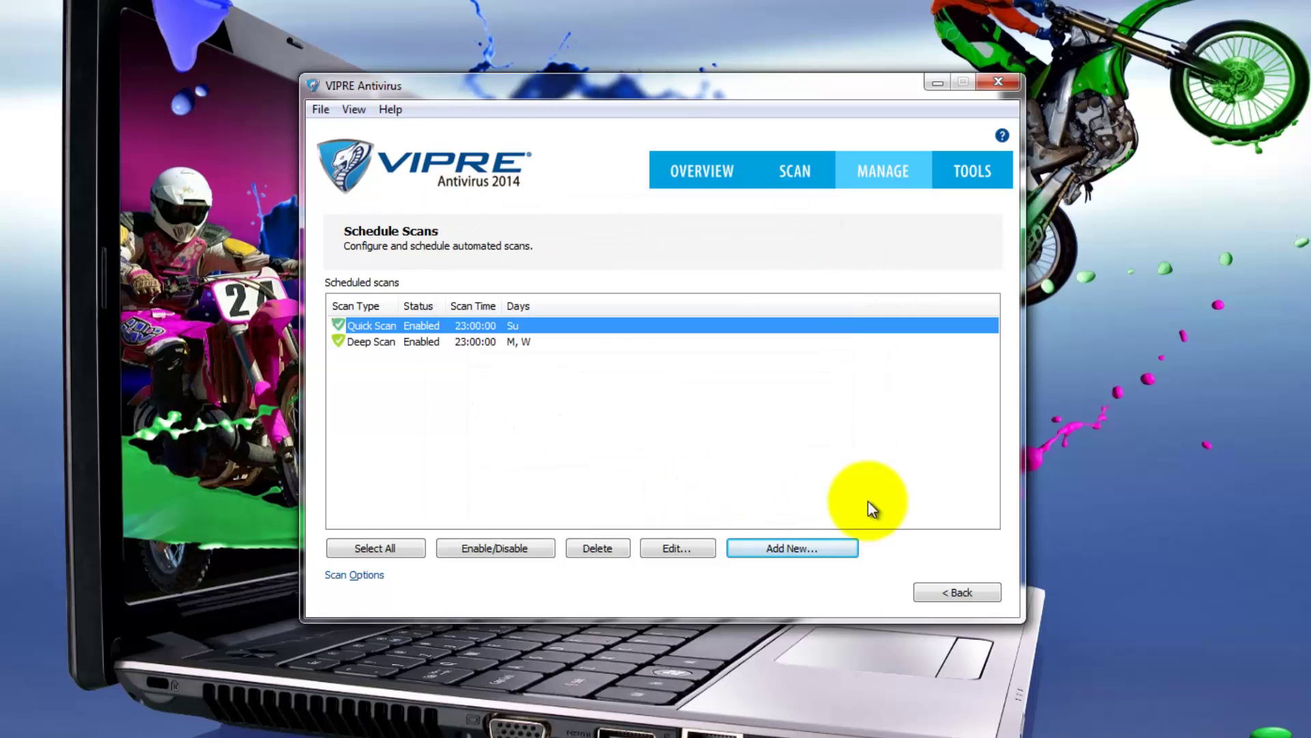
click(959, 591)
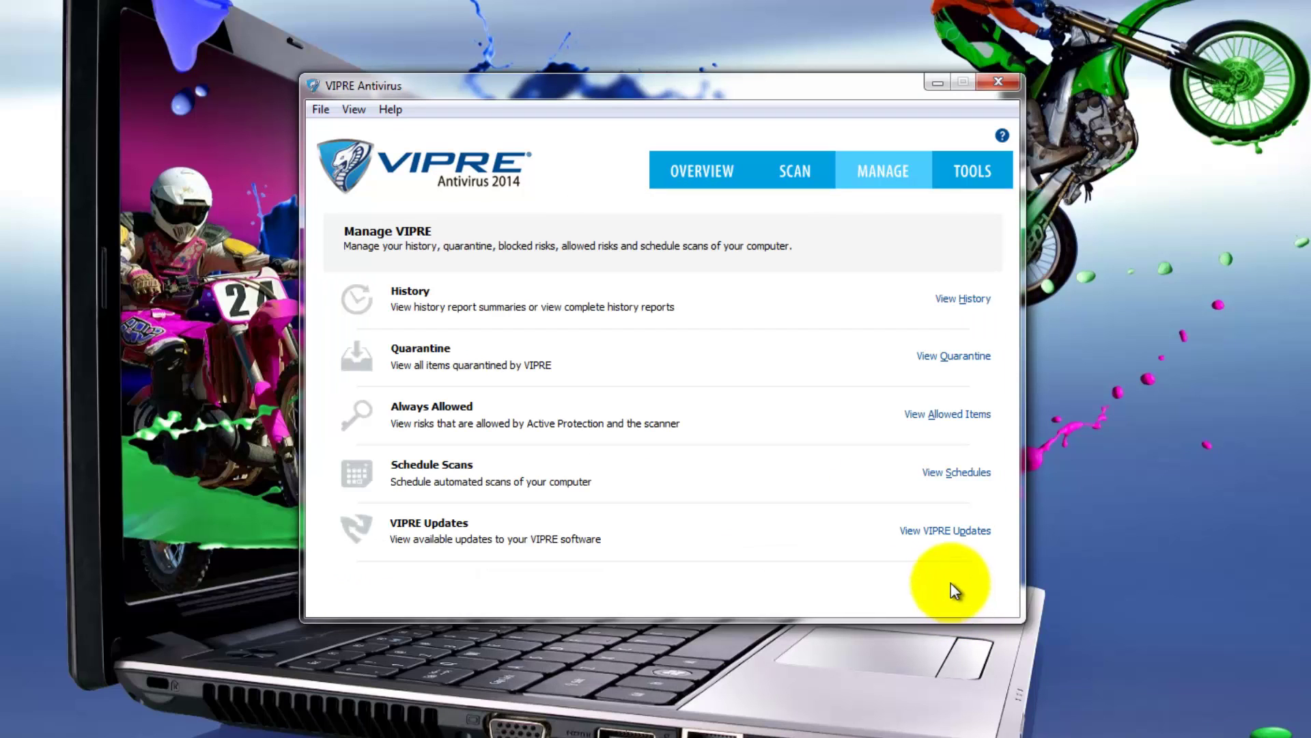
Step: Check the VIPRE definitions and software update page, and look at the Social Watch page among the system tools
click(949, 531)
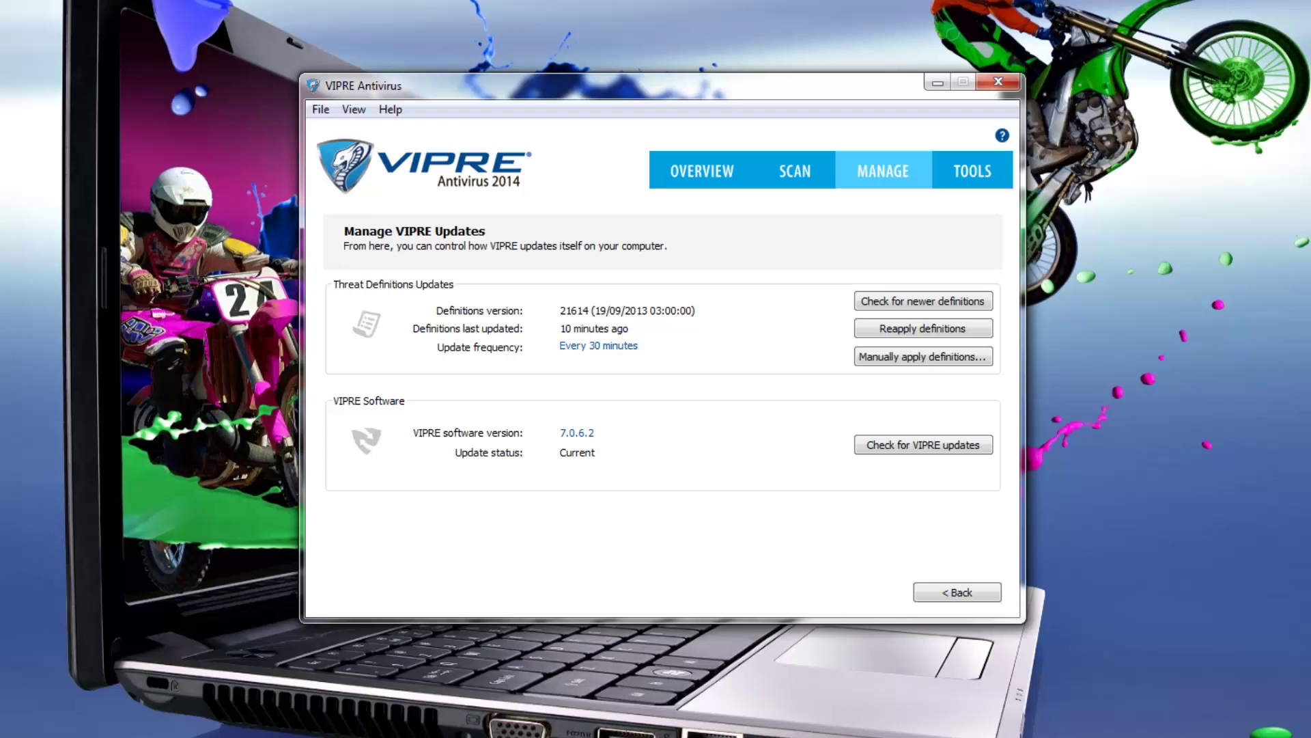
click(956, 592)
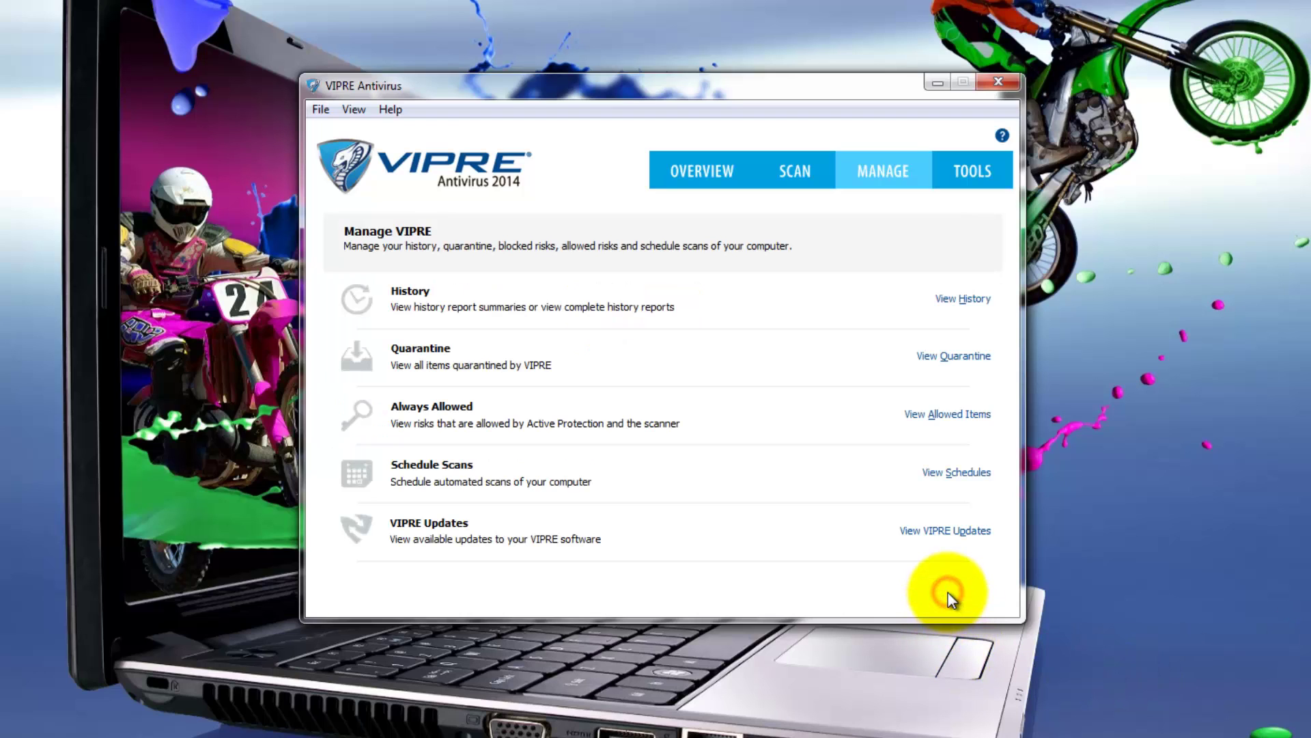
click(965, 171)
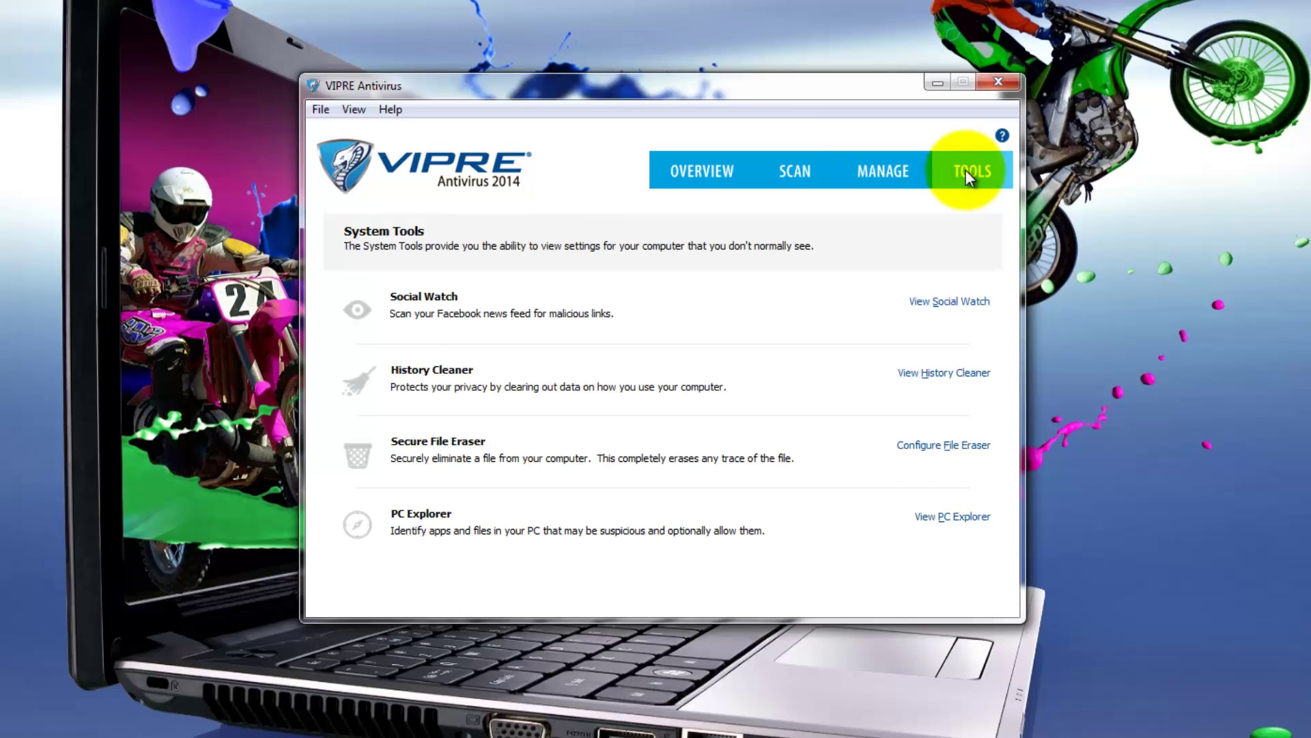
click(943, 305)
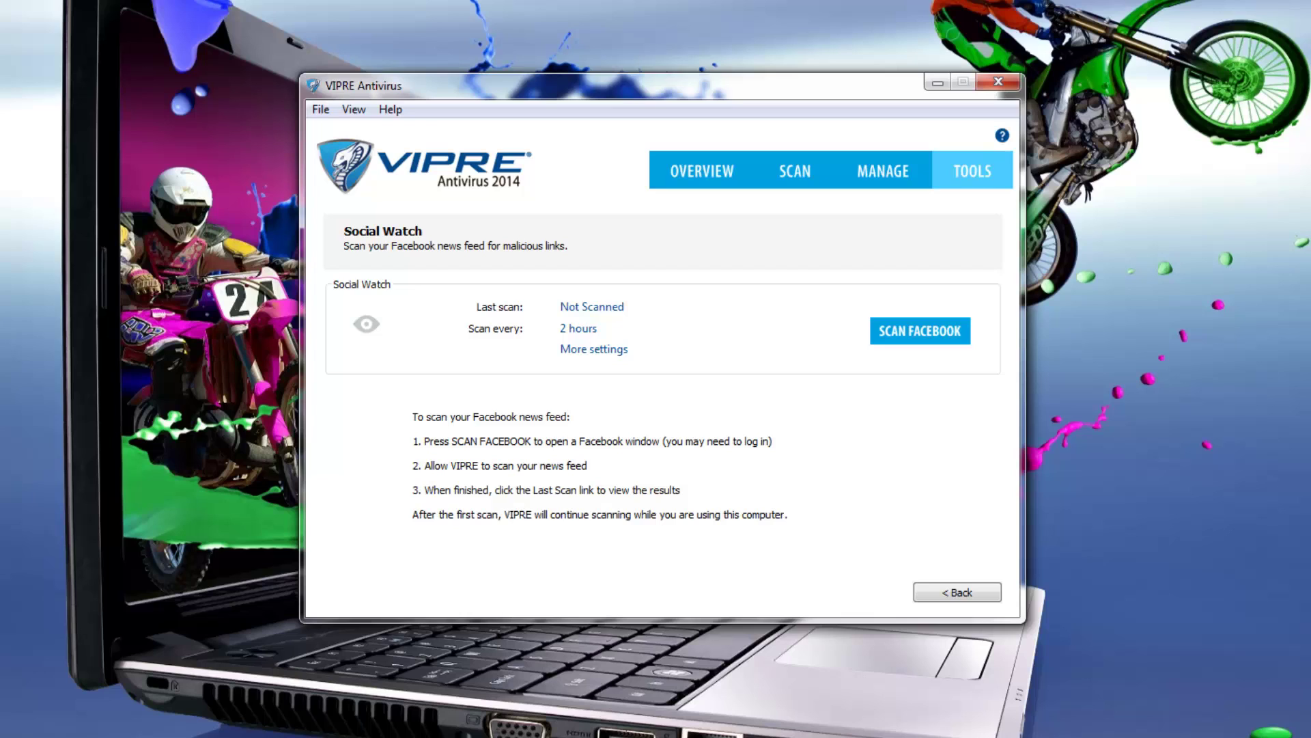
click(971, 591)
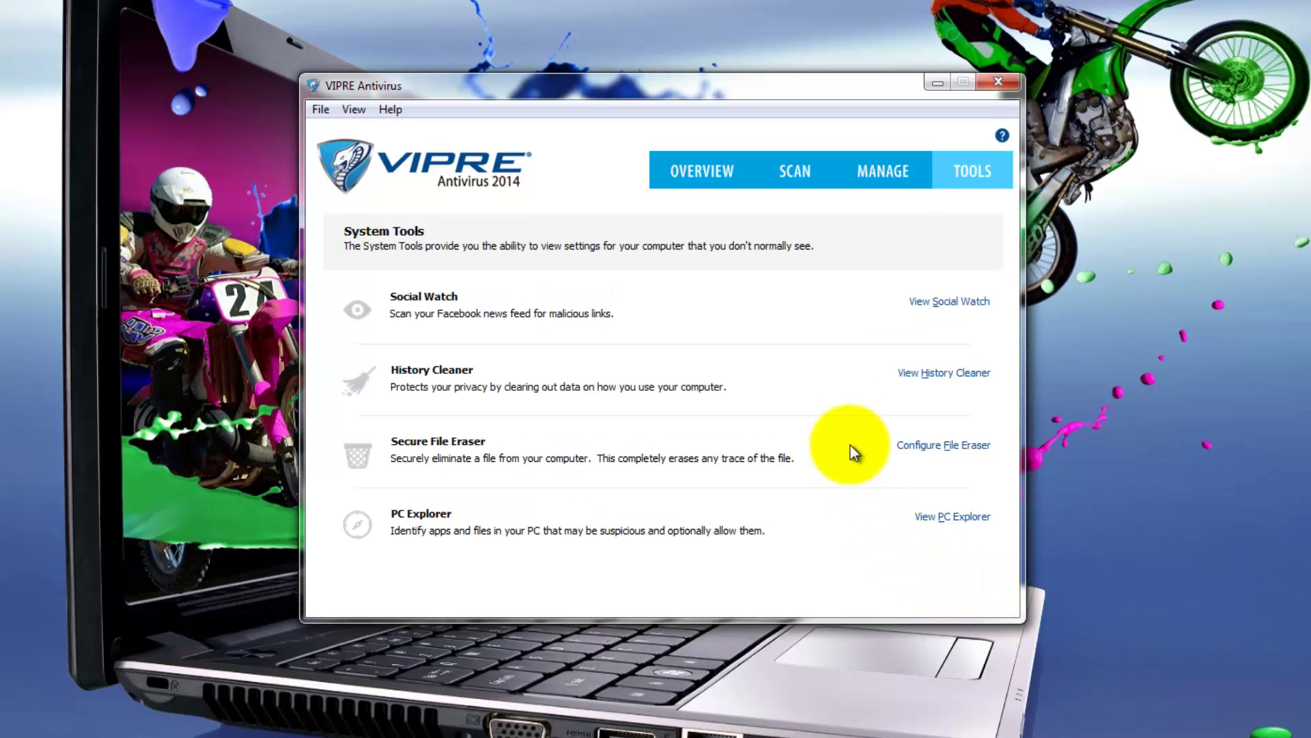
Step: Clean all the selected items in the History Cleaner, and return to the system tools
click(946, 377)
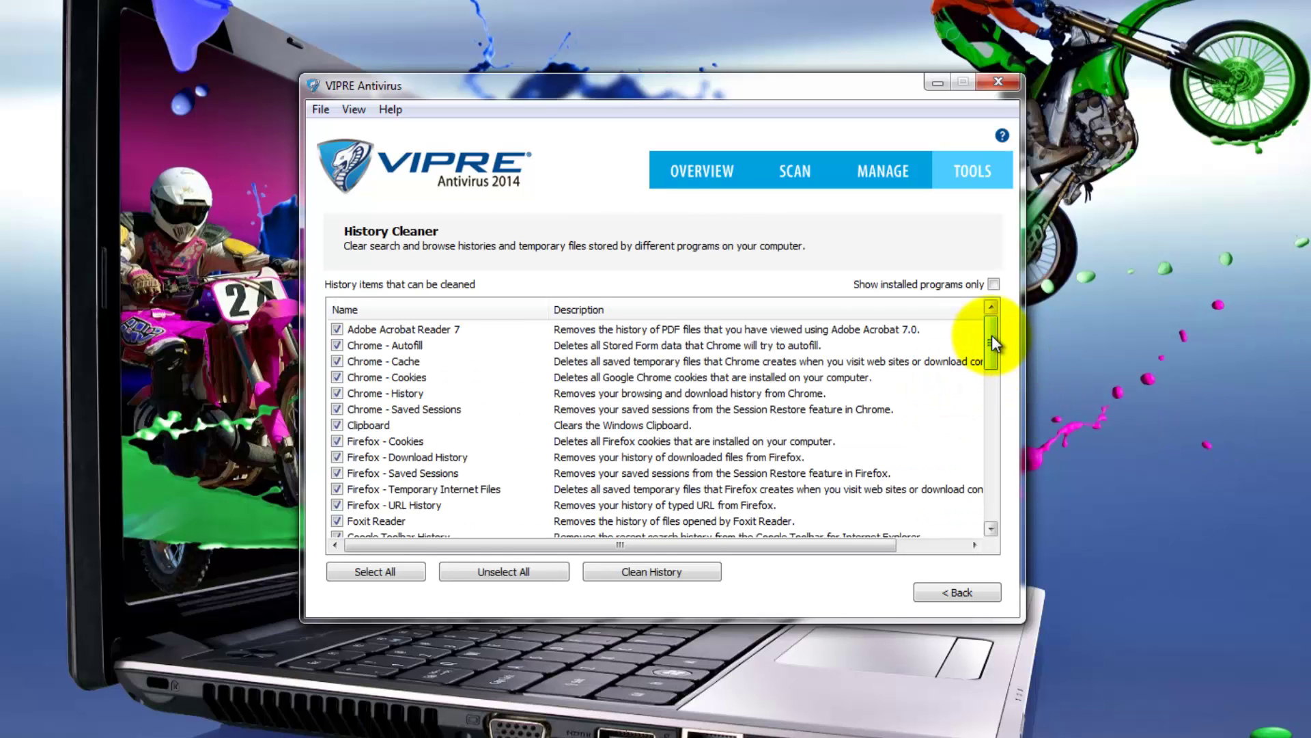
drag(990, 338, 998, 440)
drag(998, 443, 988, 331)
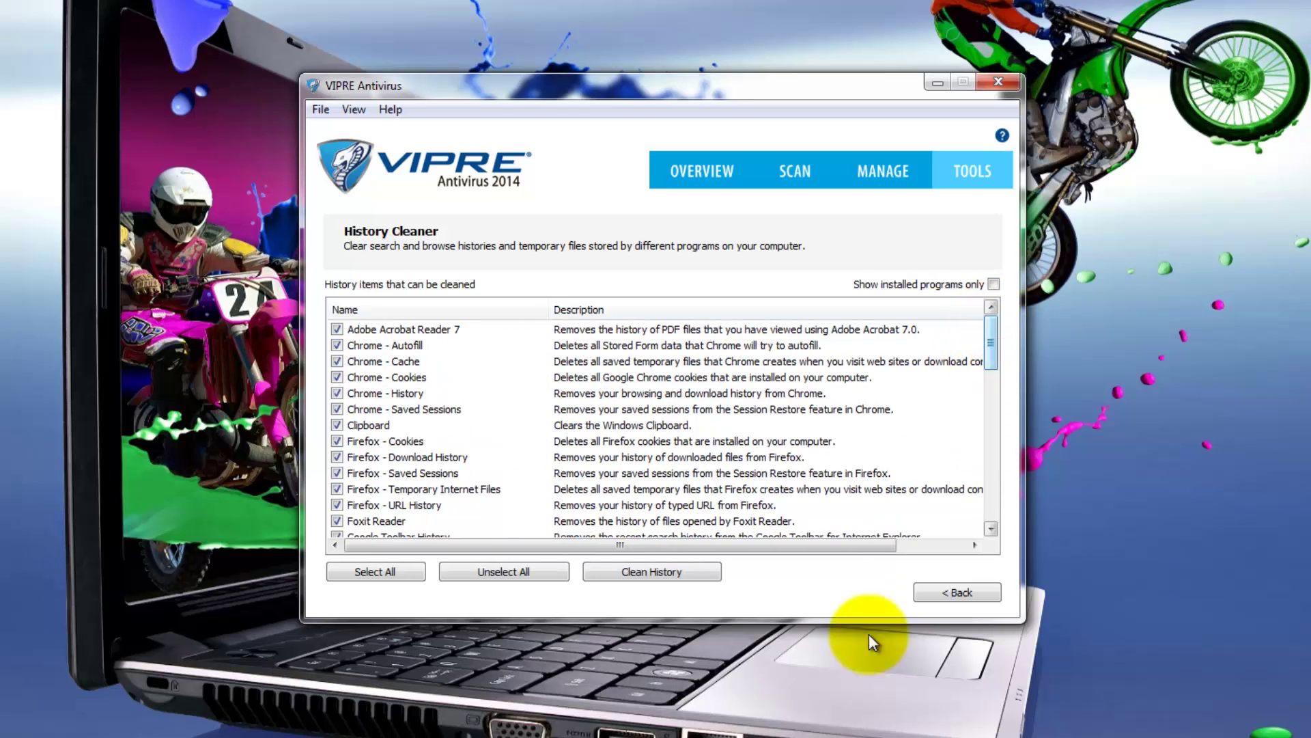
click(651, 573)
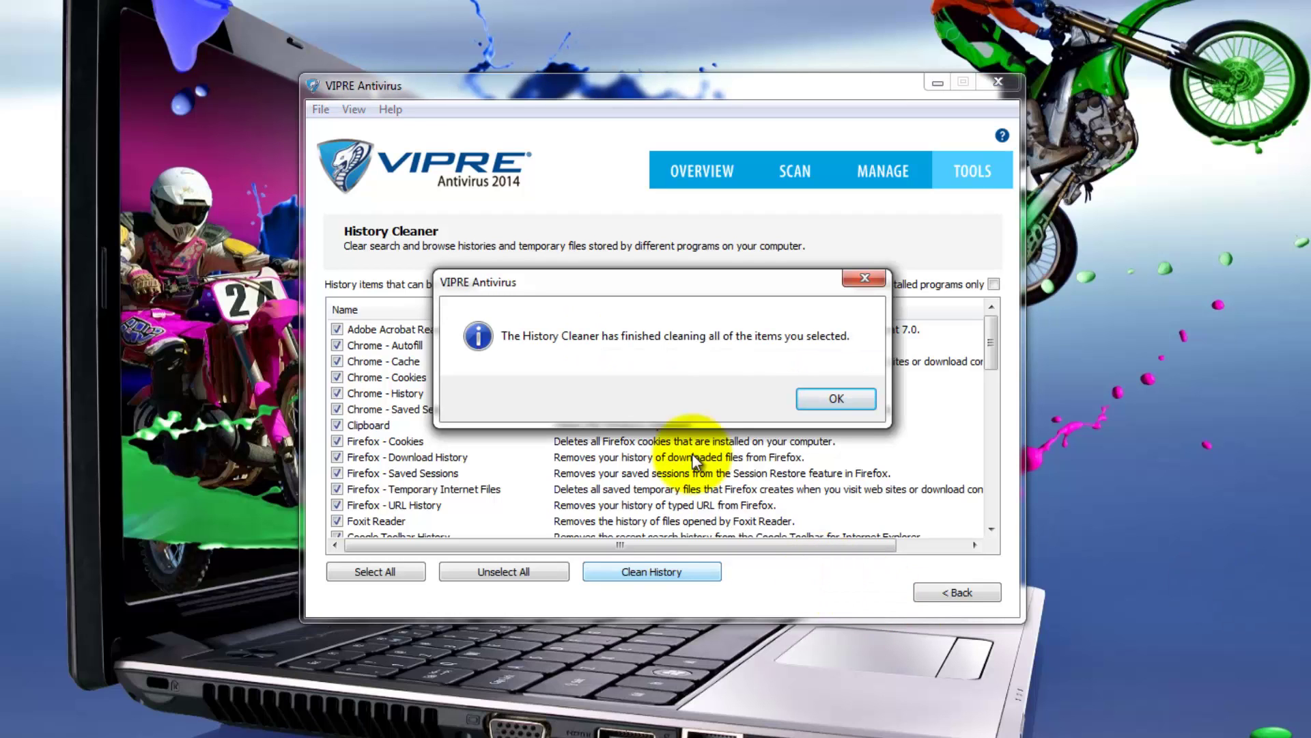
click(846, 403)
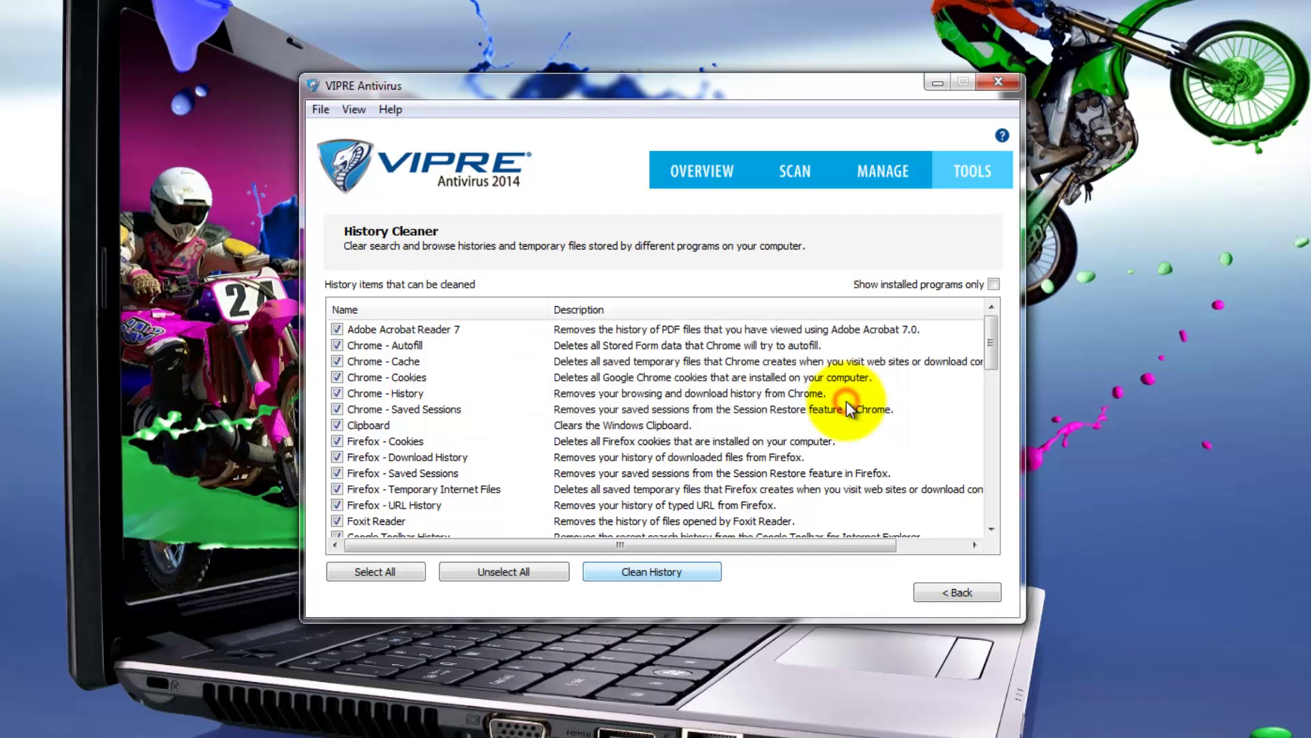
click(965, 588)
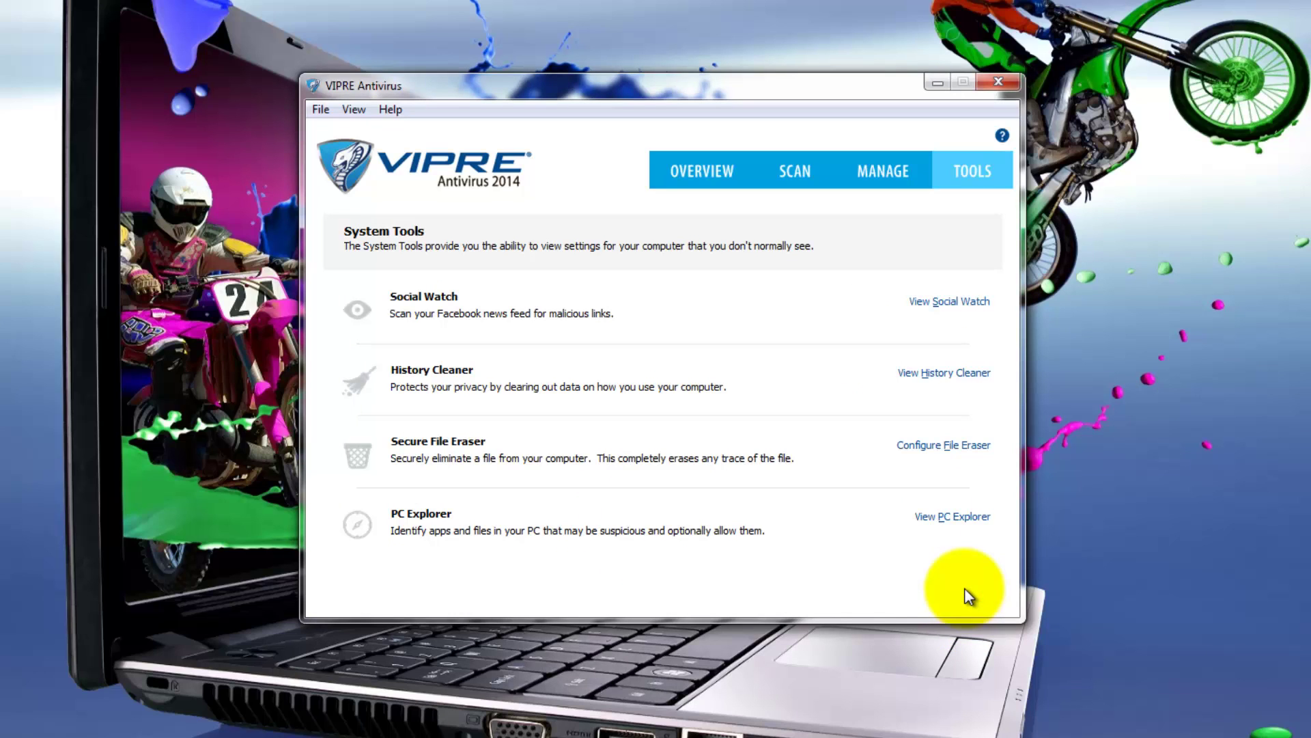
Step: Check the Secure File Eraser settings, and browse PC Explorer's Internet Applications and Running Processes lists
click(929, 446)
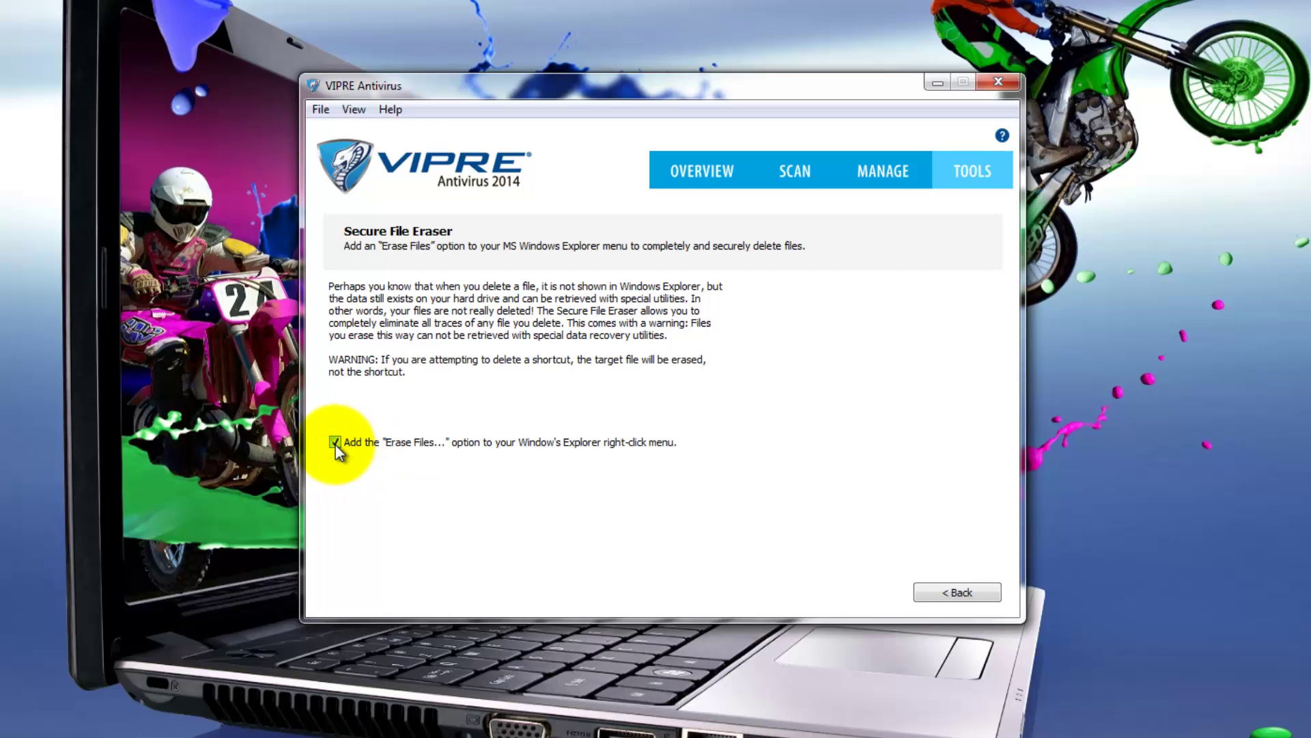
click(962, 592)
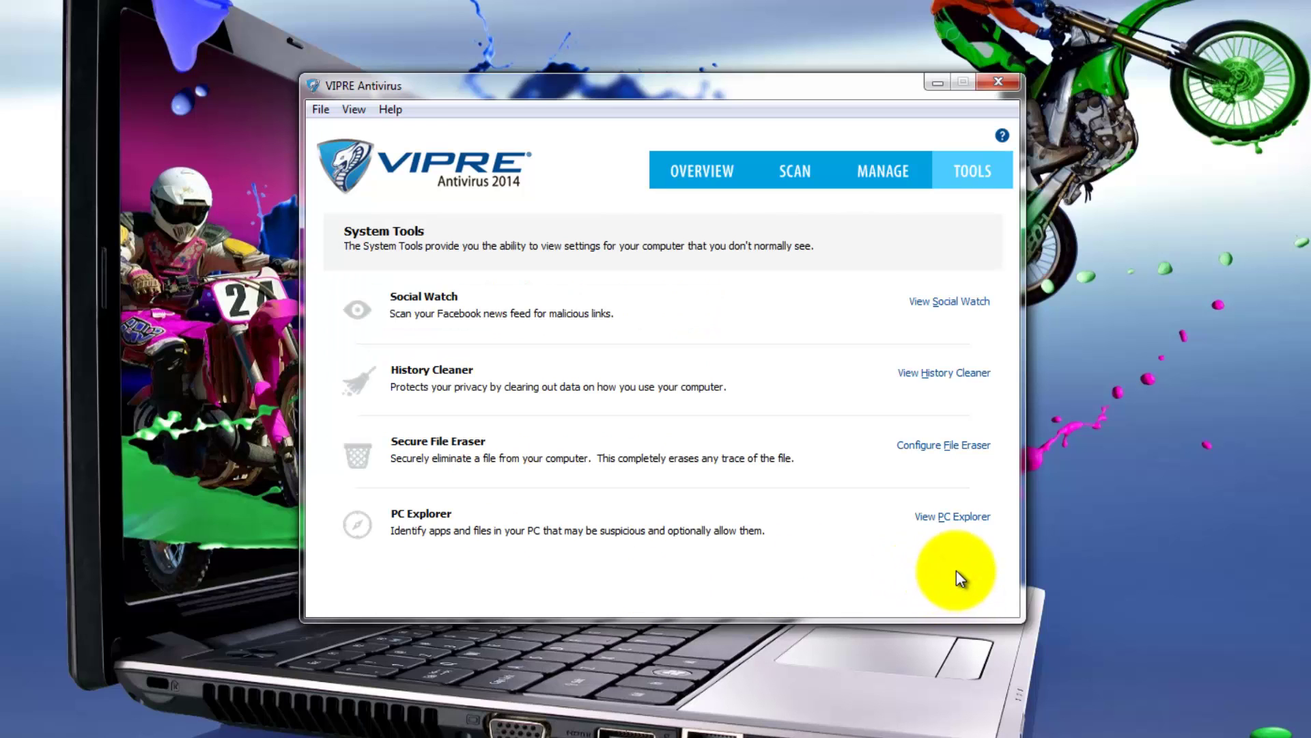
click(952, 517)
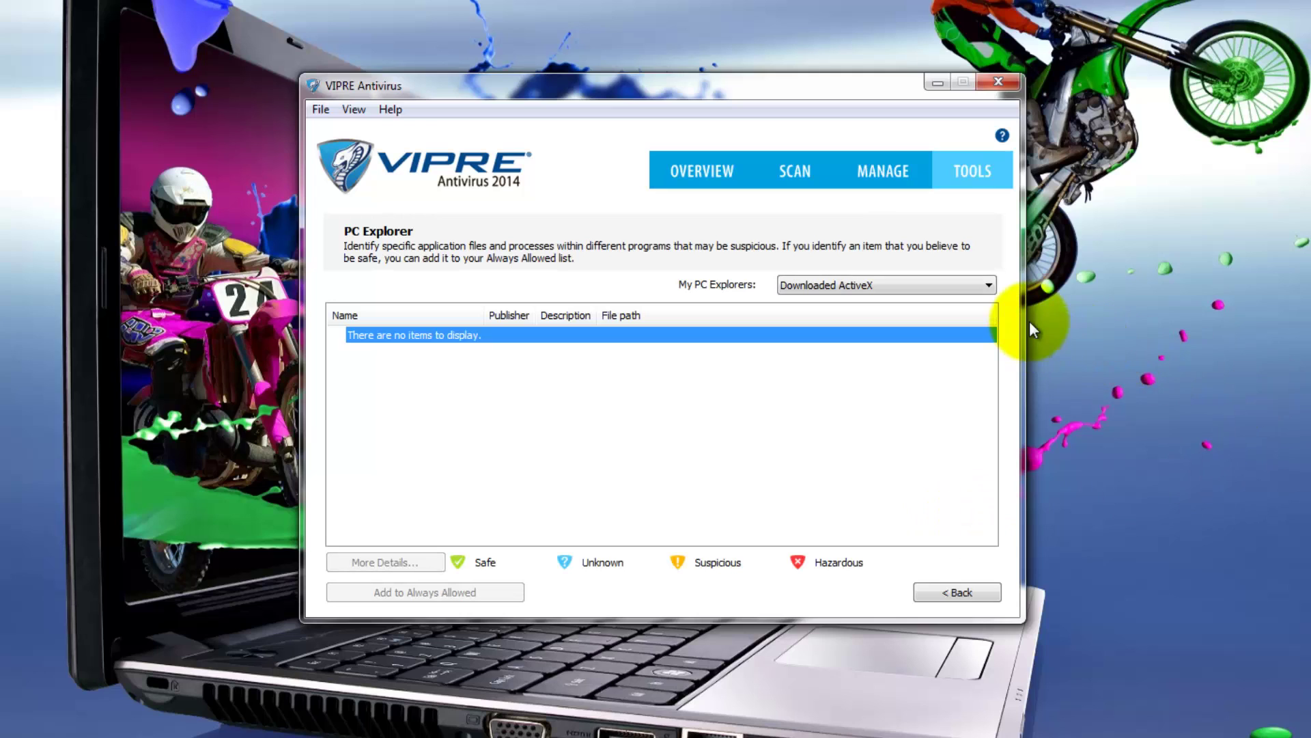
click(988, 287)
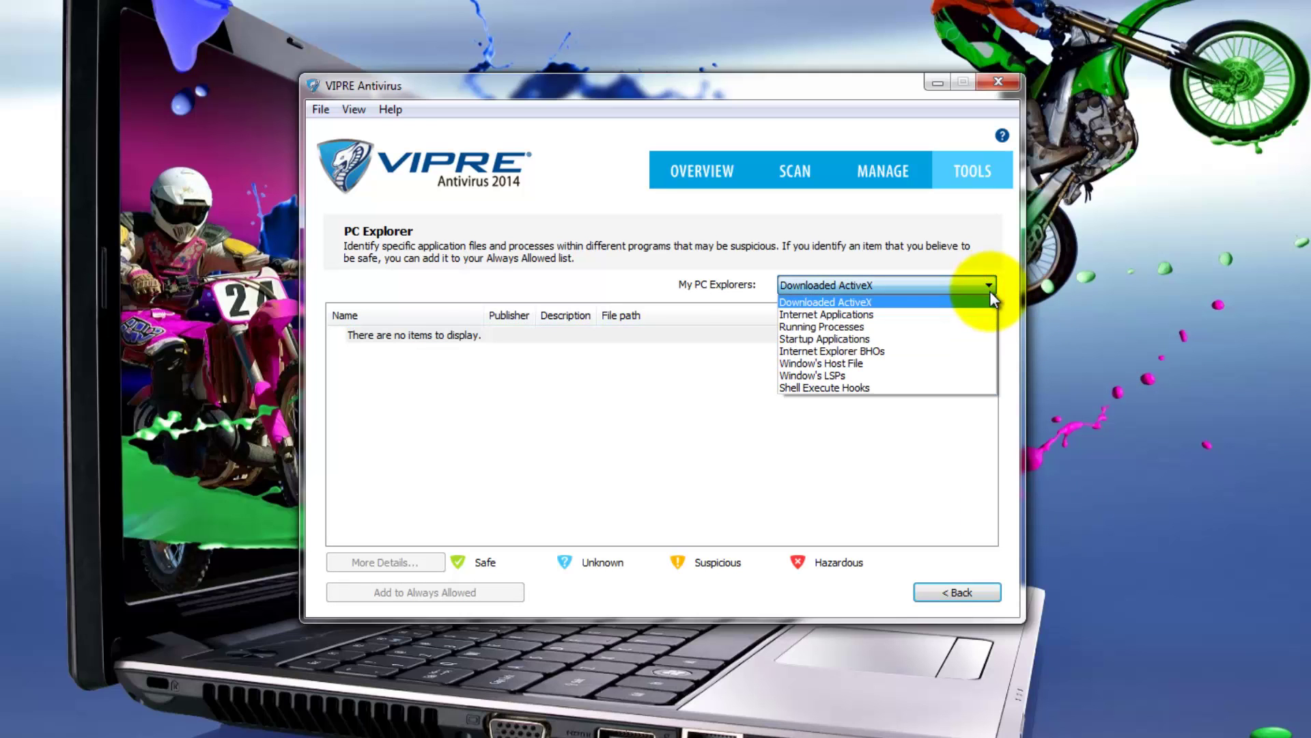
key(Down)
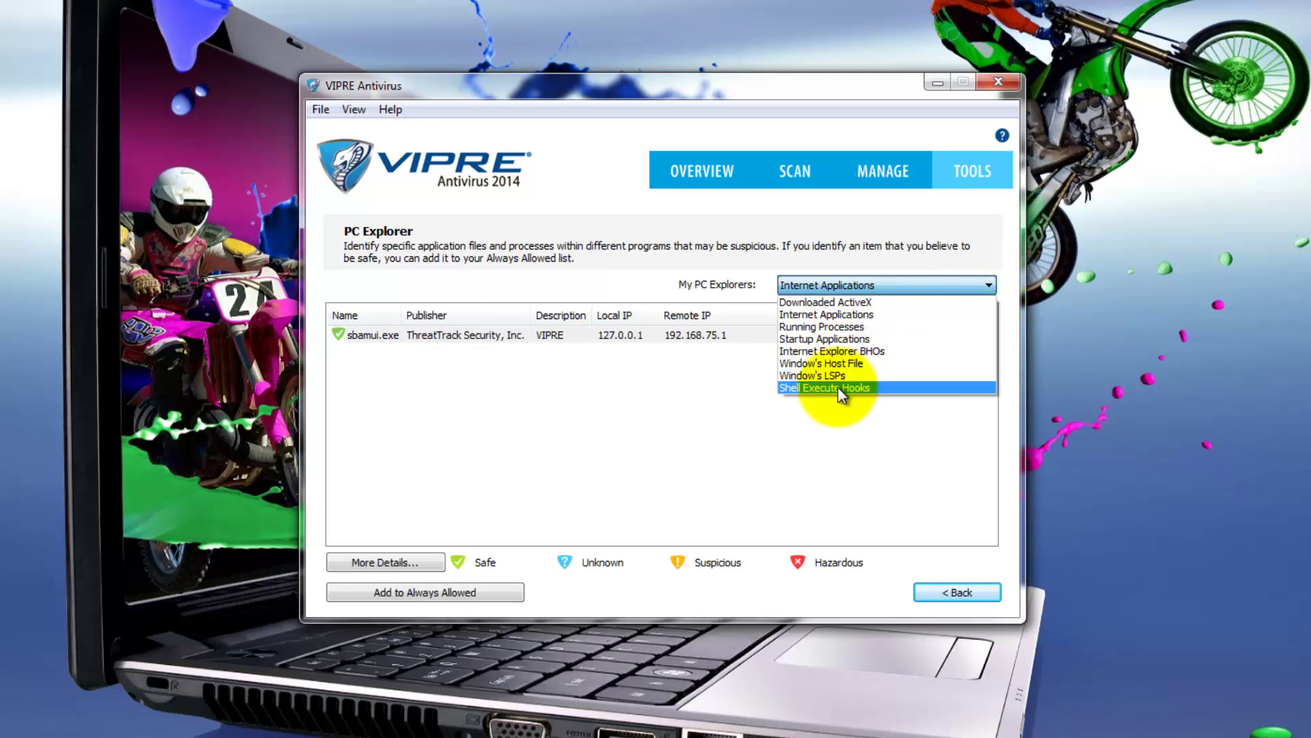
click(839, 329)
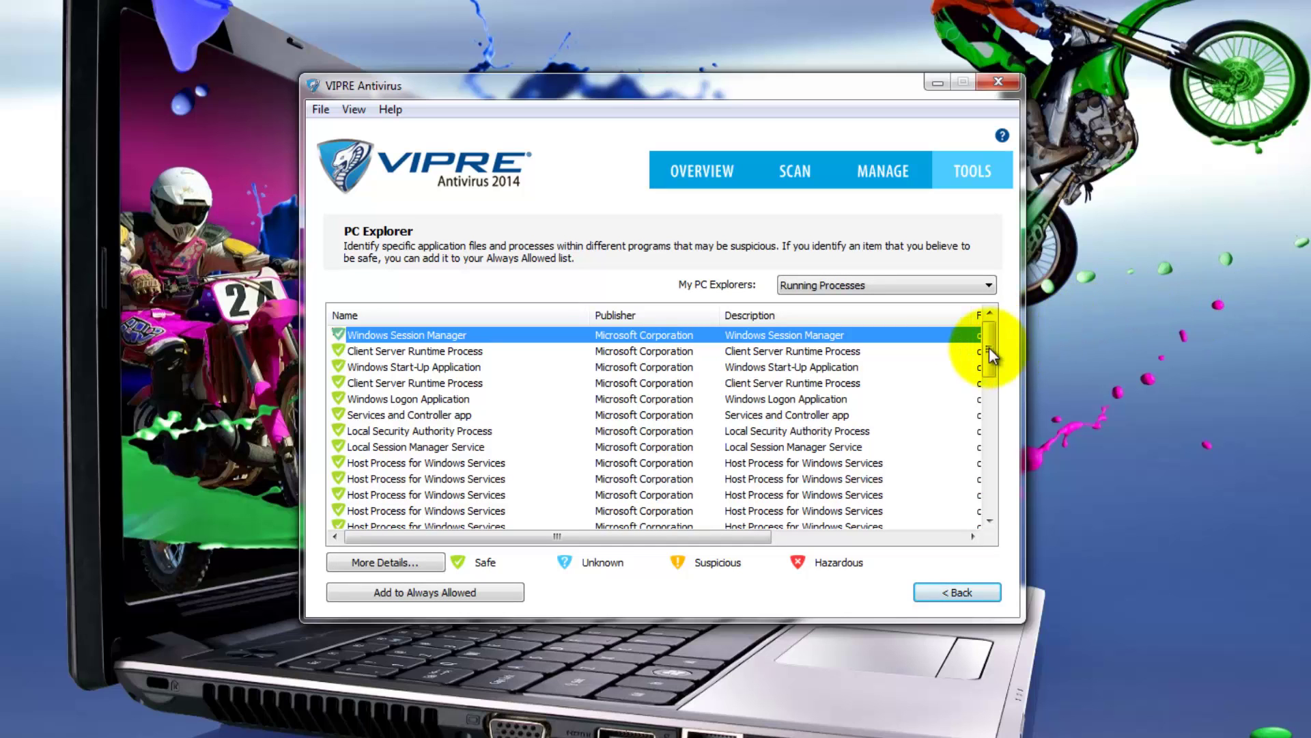
Step: Look through the running processes and the actions available for Windows Update, and return to the system tools
drag(989, 351, 990, 503)
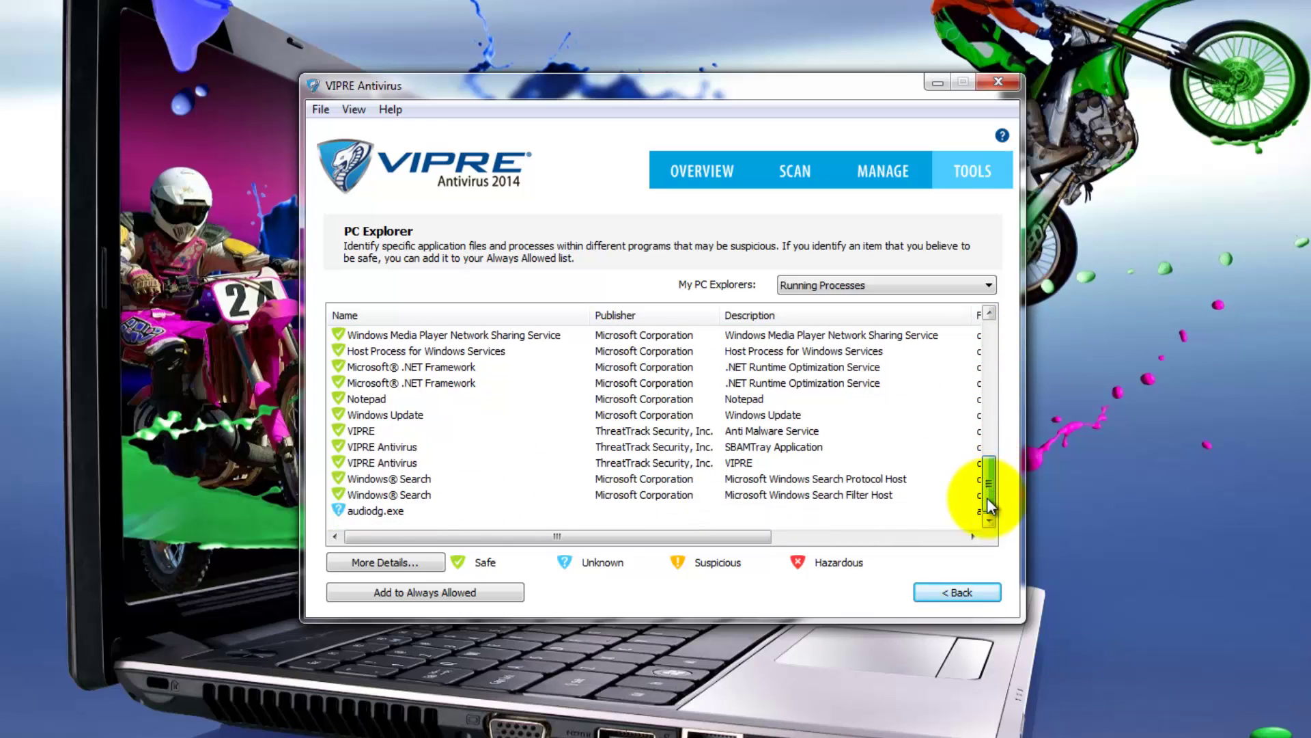
click(383, 414)
right_click(383, 414)
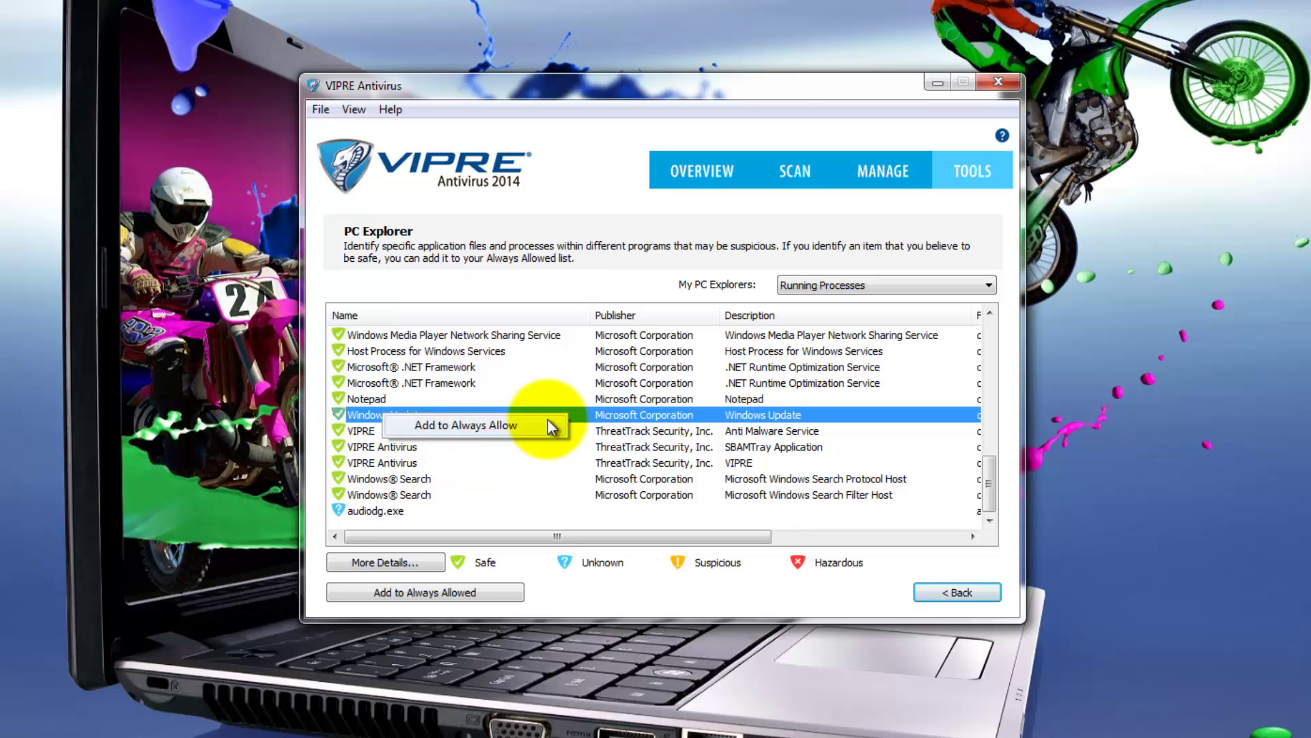
drag(983, 484, 994, 325)
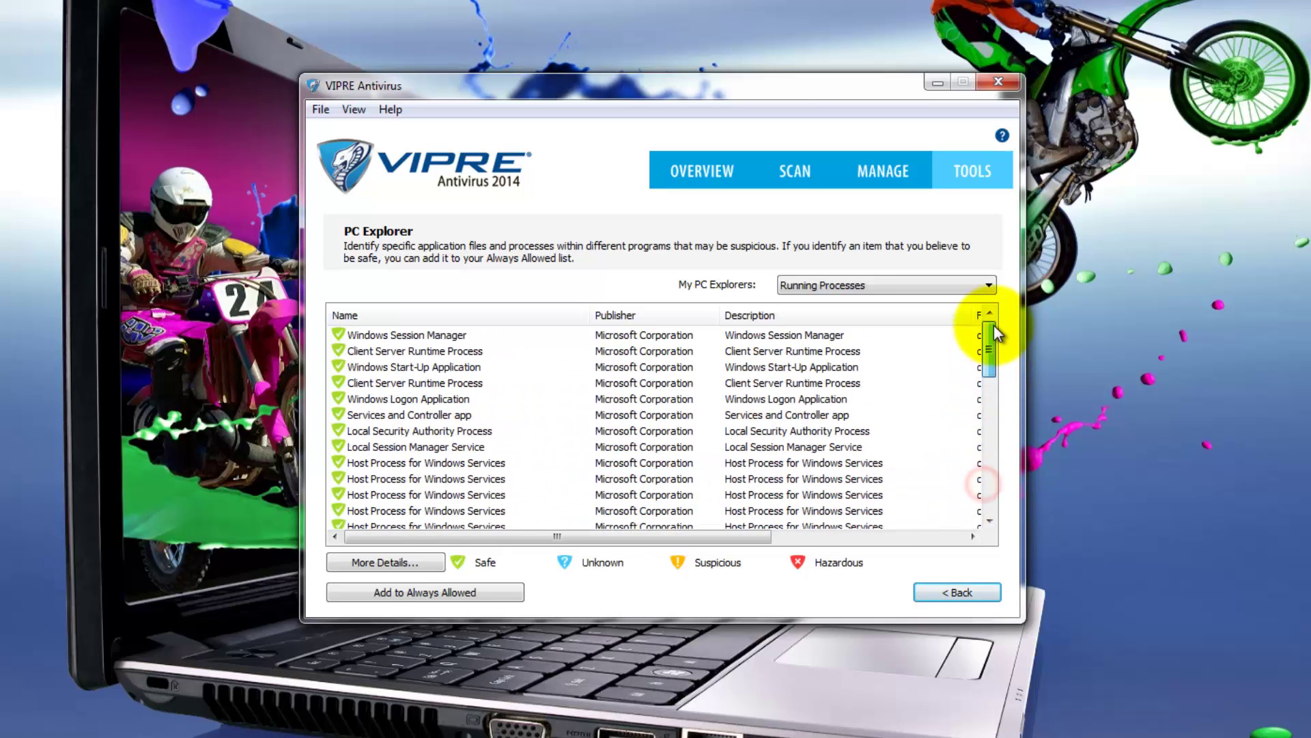
click(949, 592)
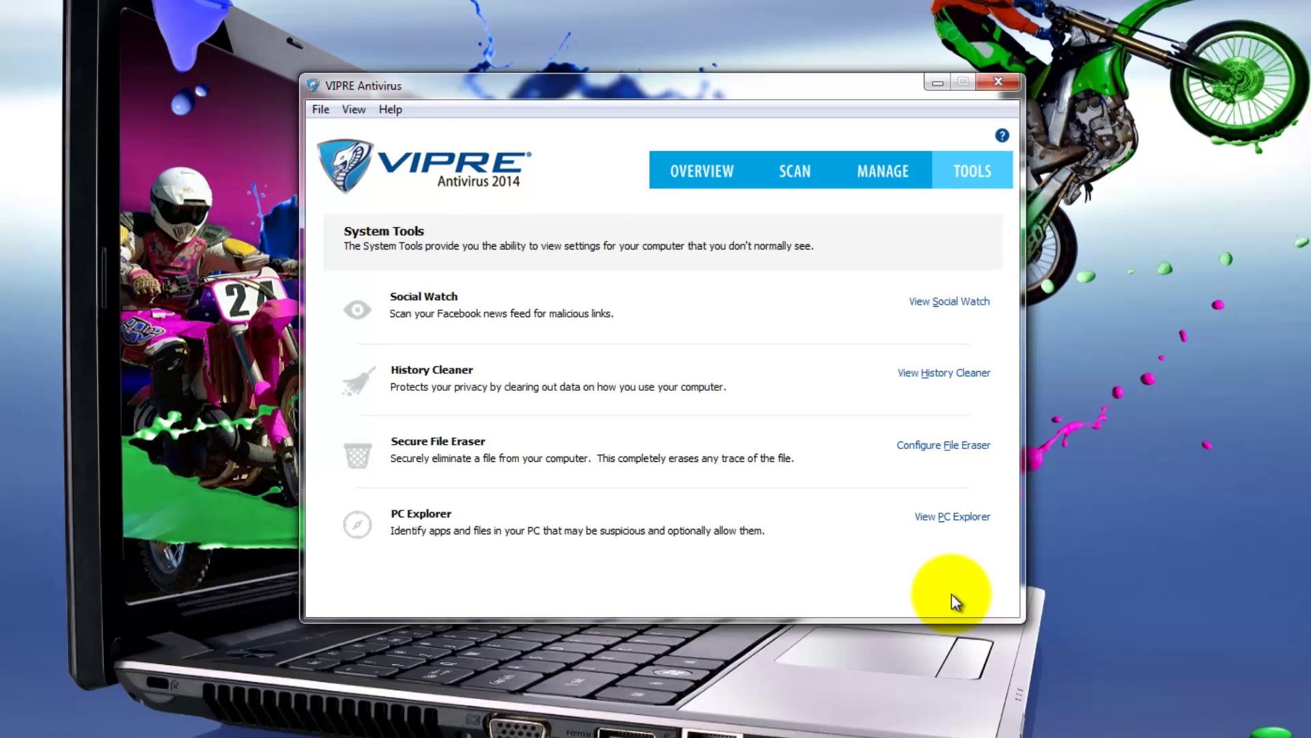
Step: Read the help page for the Overview screen, and close the help and the antivirus window
click(709, 177)
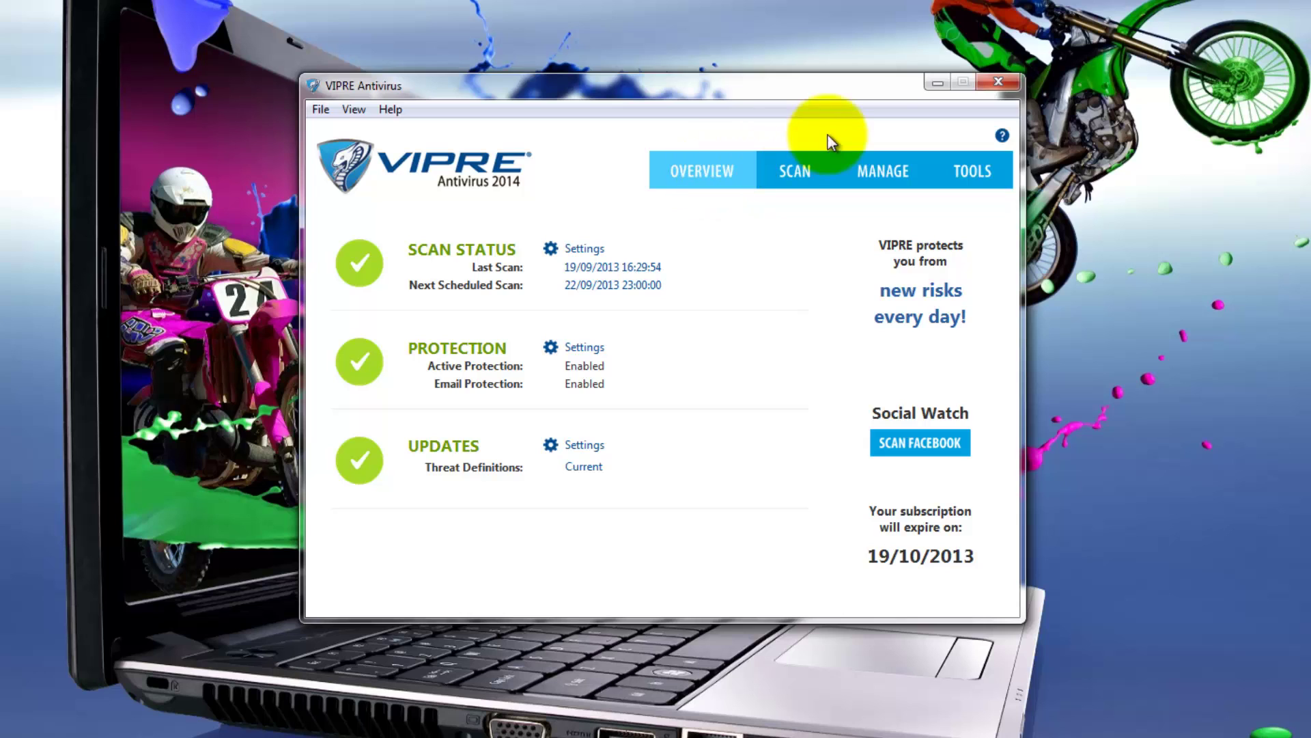
click(1002, 135)
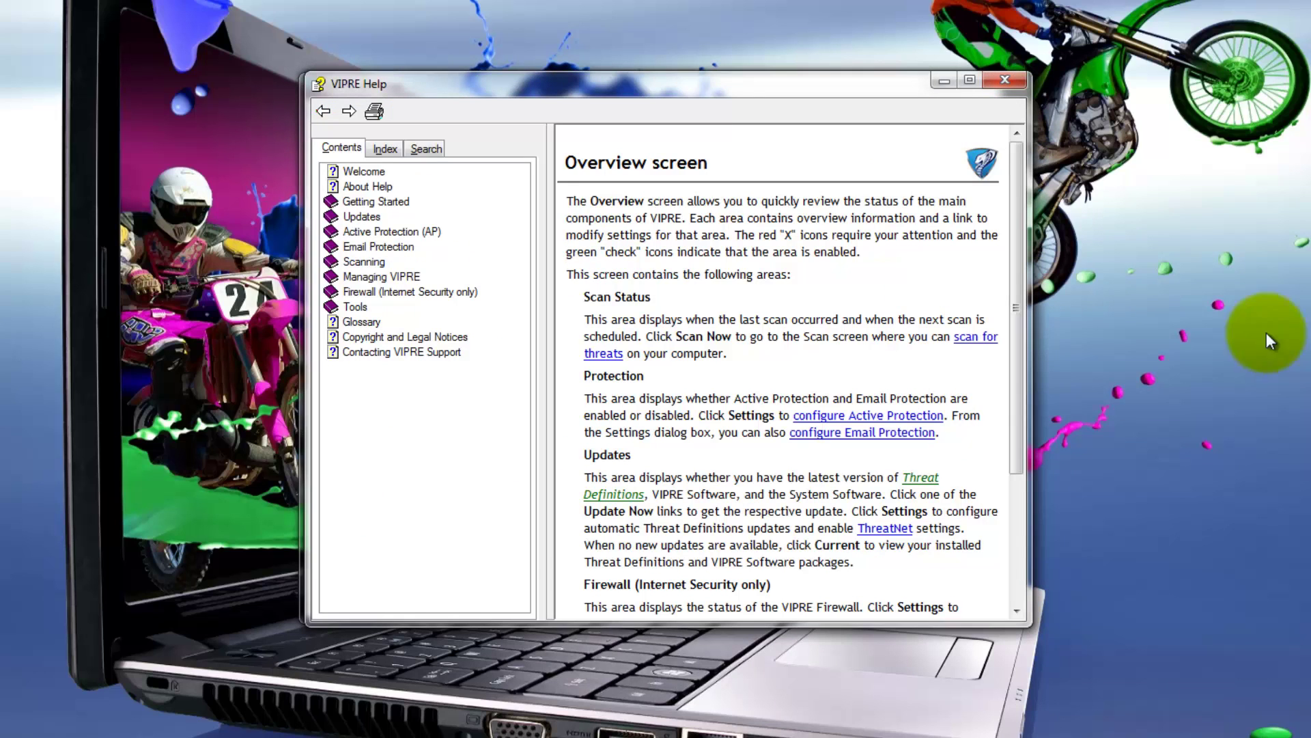
drag(1016, 337, 1009, 127)
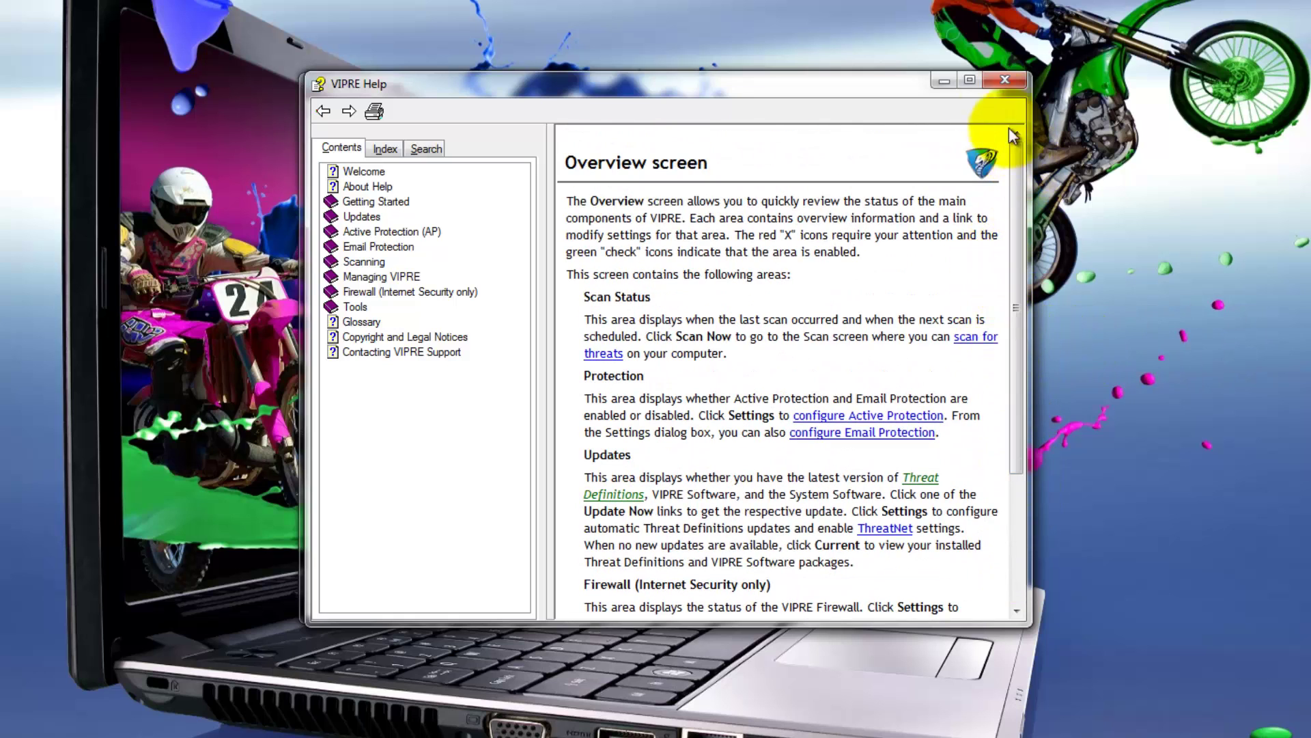
click(1001, 83)
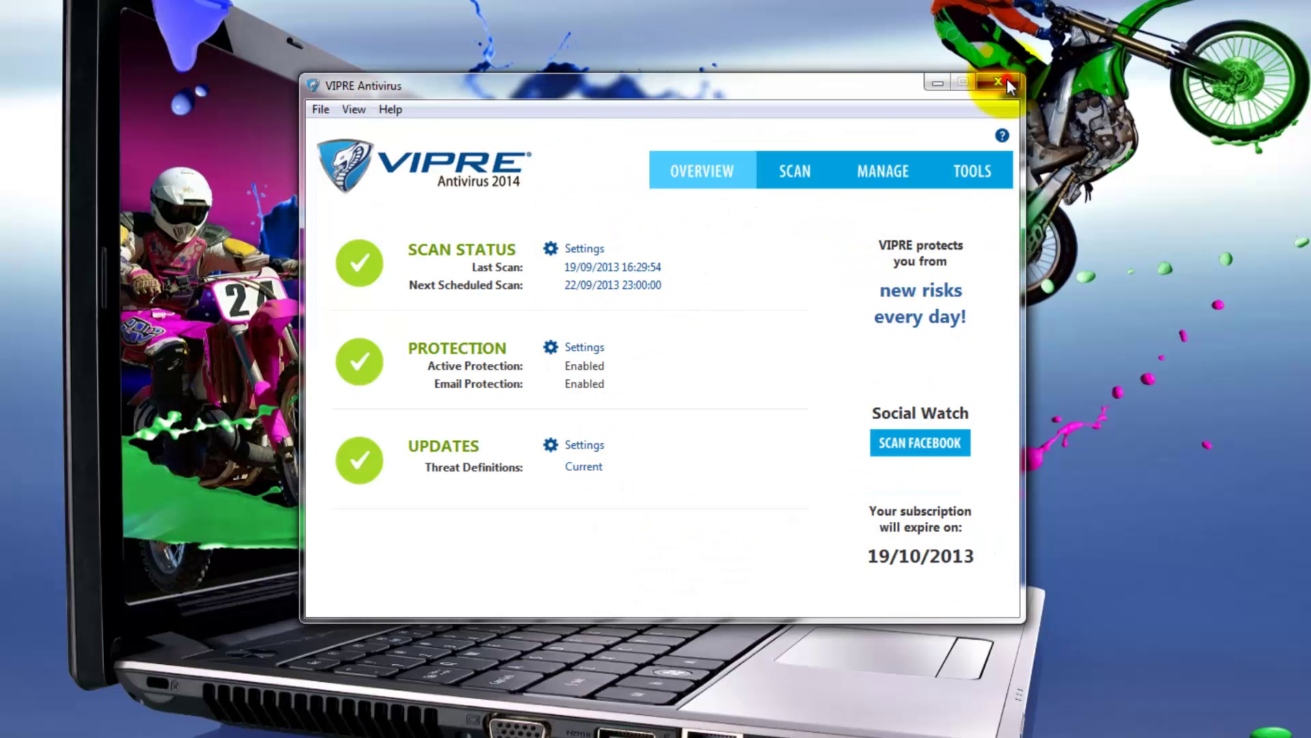
click(1006, 81)
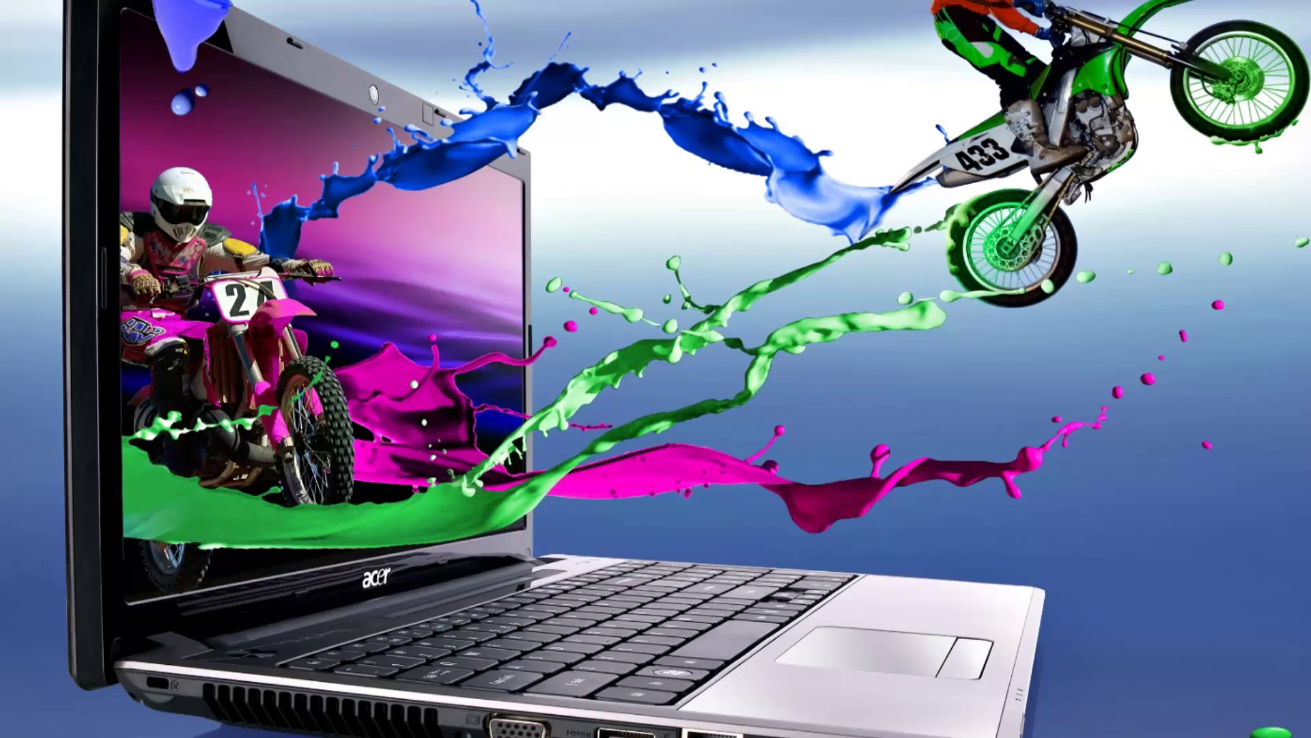